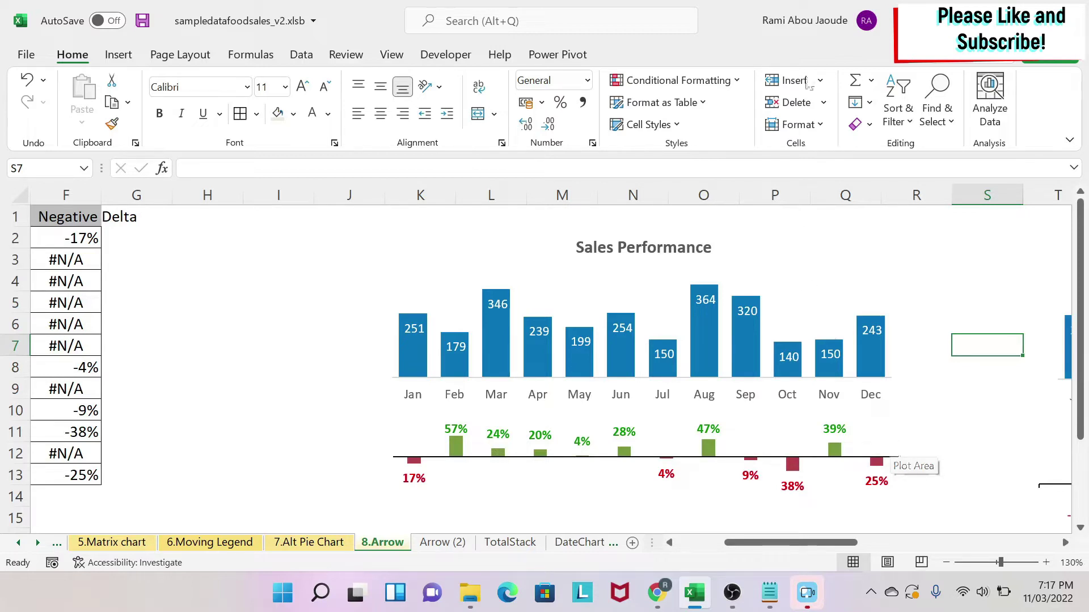
# - Go to the Arrow (2) sheet with the Month/Sales/Target table and Sales Performance chart
pyautogui.click(445, 543)
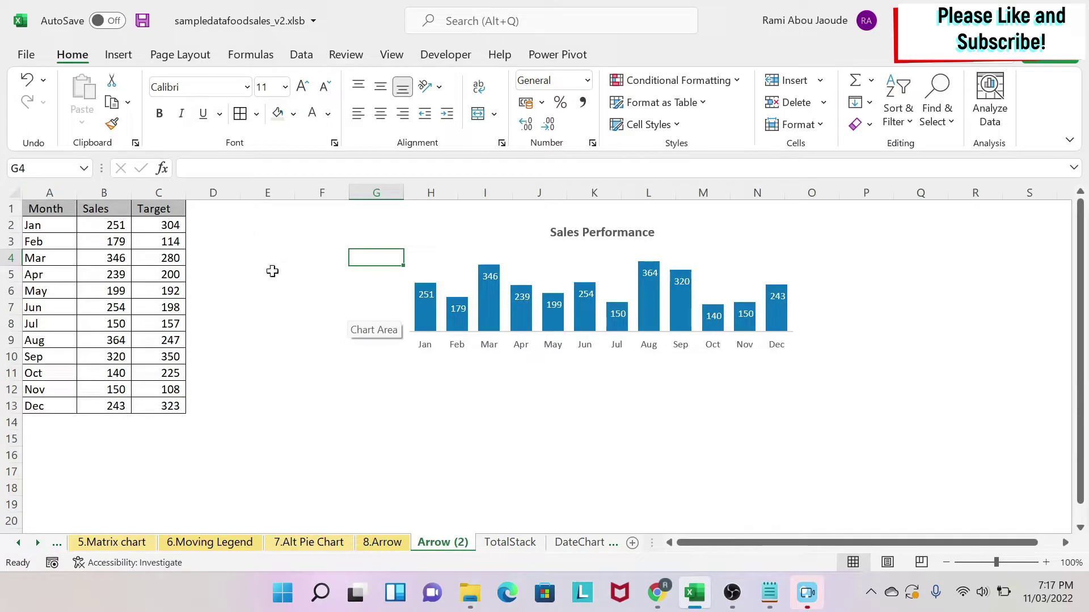
pyautogui.click(518, 279)
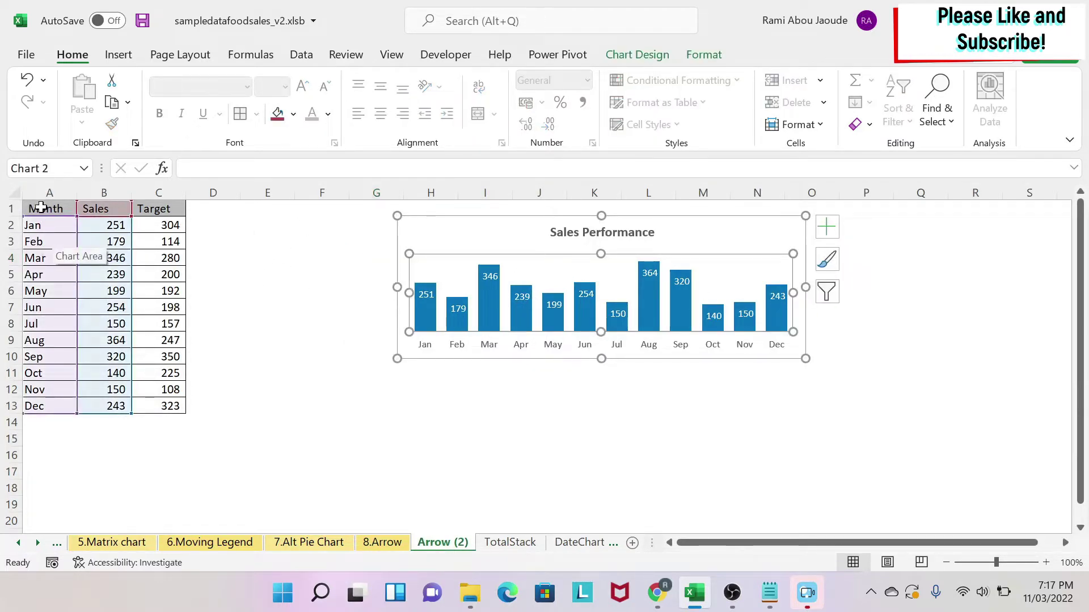
pyautogui.click(41, 207)
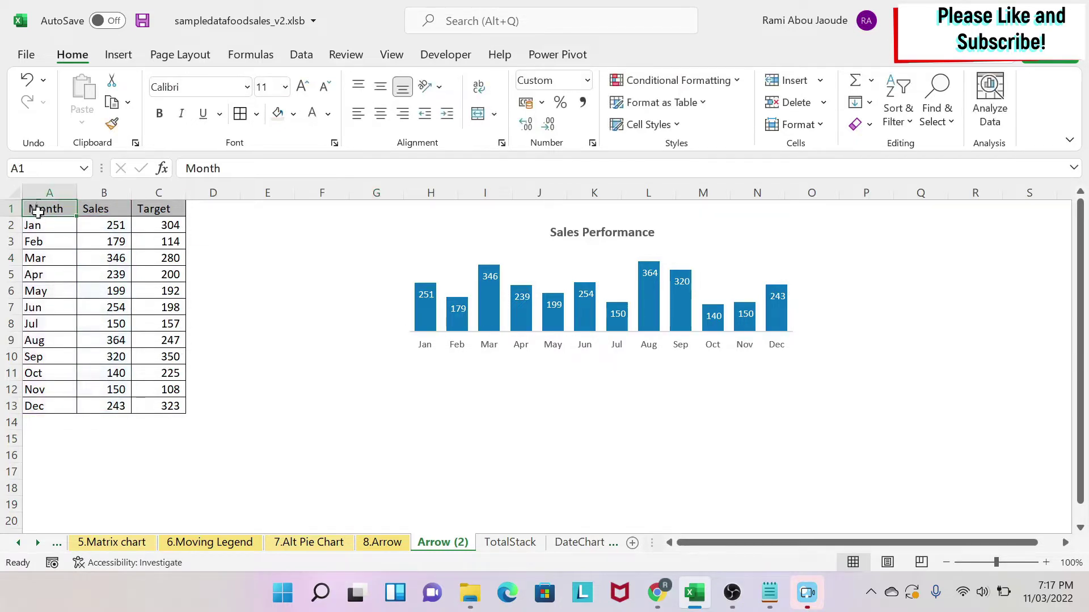
pyautogui.click(100, 210)
pyautogui.click(162, 209)
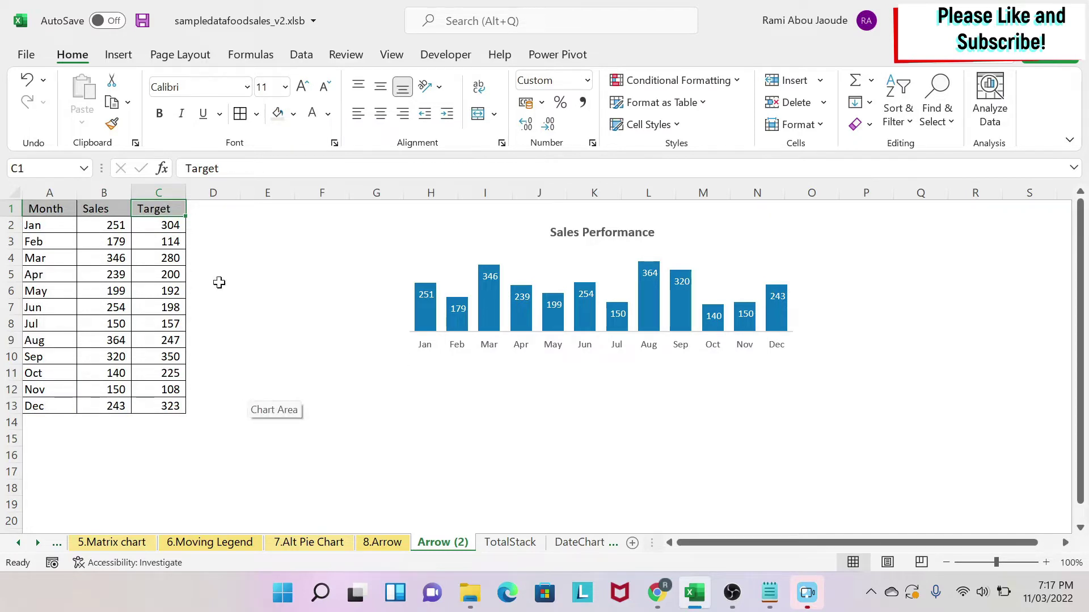
pyautogui.click(209, 209)
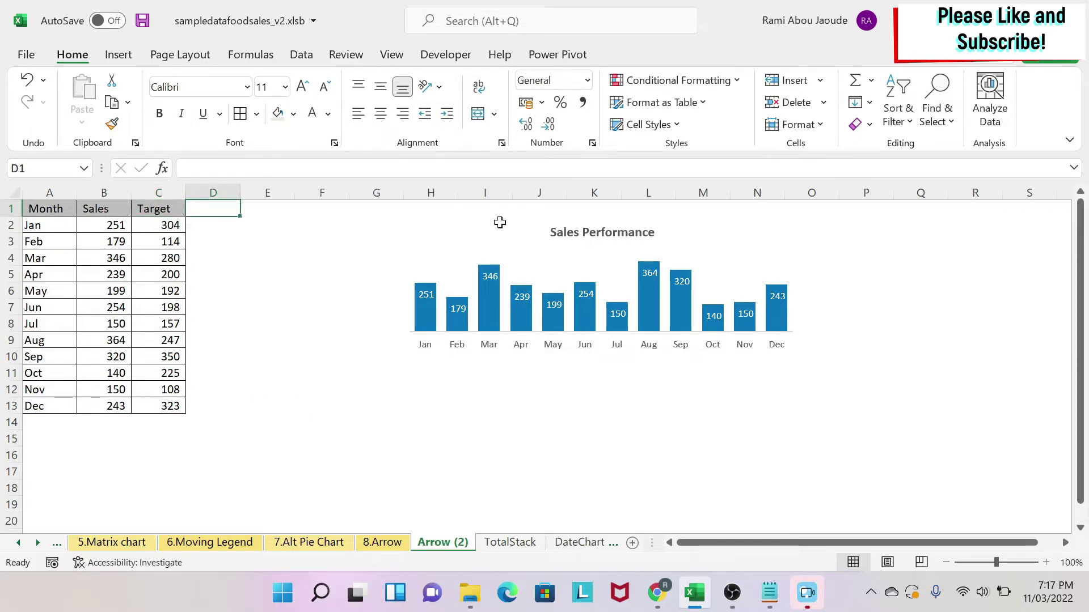
# - Enter the header Delta in D1 and the variance formula =(B2-C2)/C2 in D2
pyautogui.write('Delta')
pyautogui.press('Return')
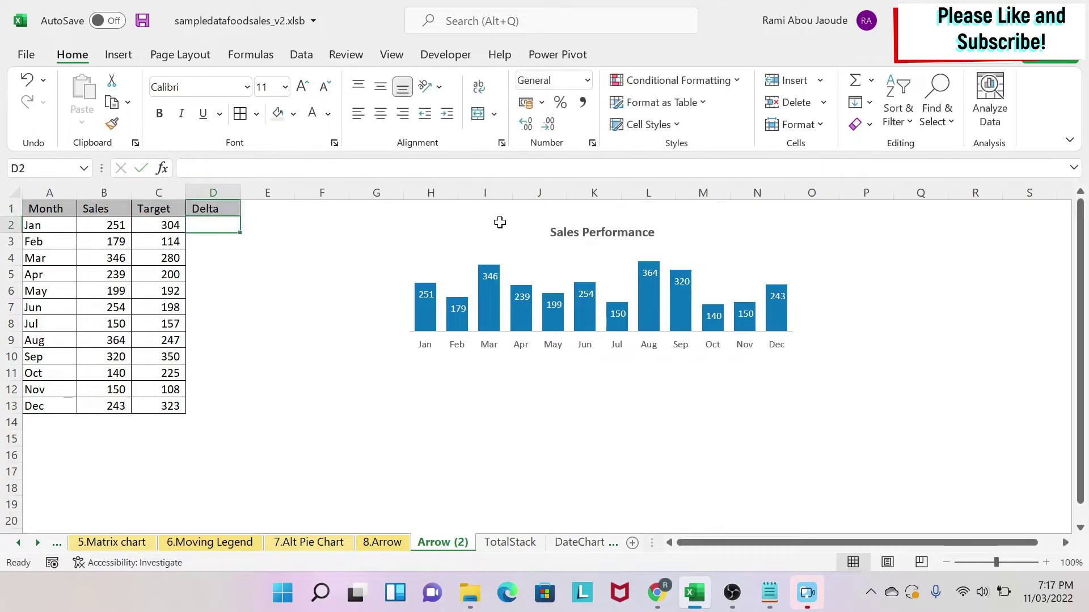
pyautogui.write('=(')
pyautogui.press('Left')
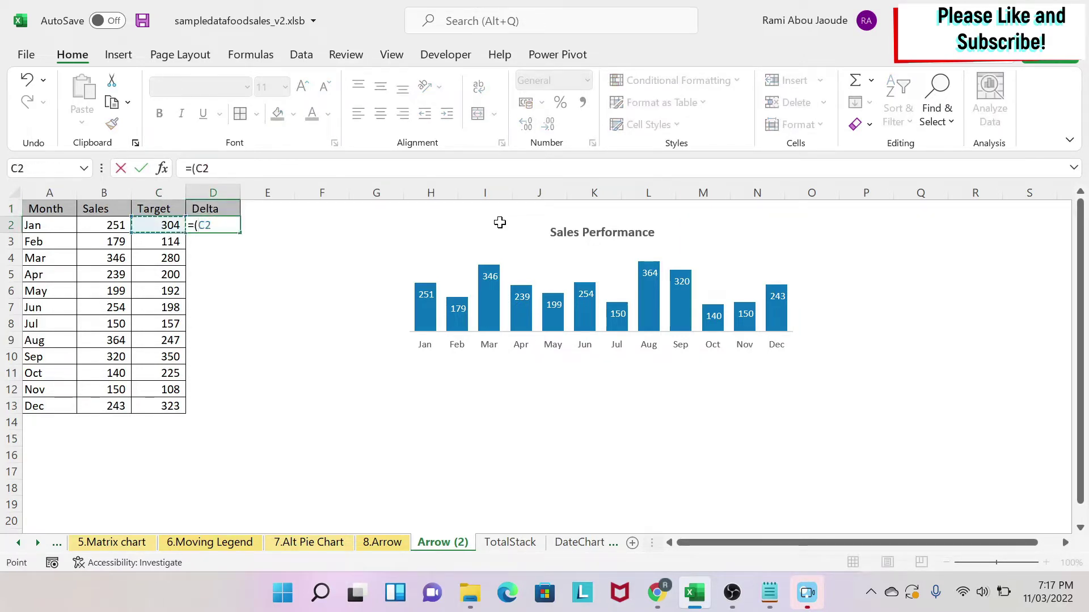
pyautogui.press('Left')
pyautogui.write('-')
pyautogui.press('Left')
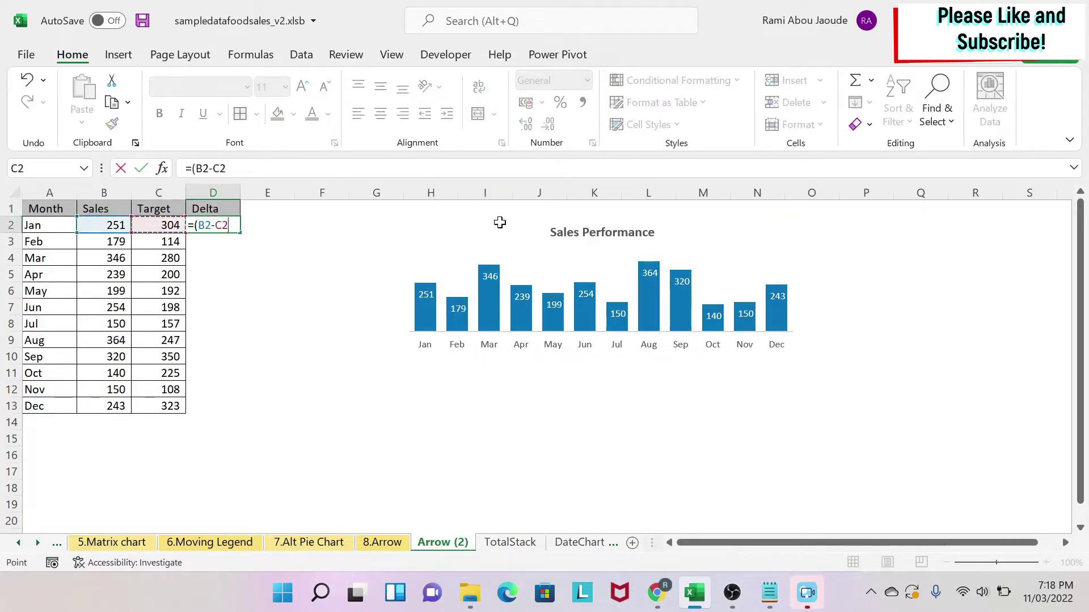
pyautogui.write(')/')
pyautogui.press('Left')
pyautogui.press('Return')
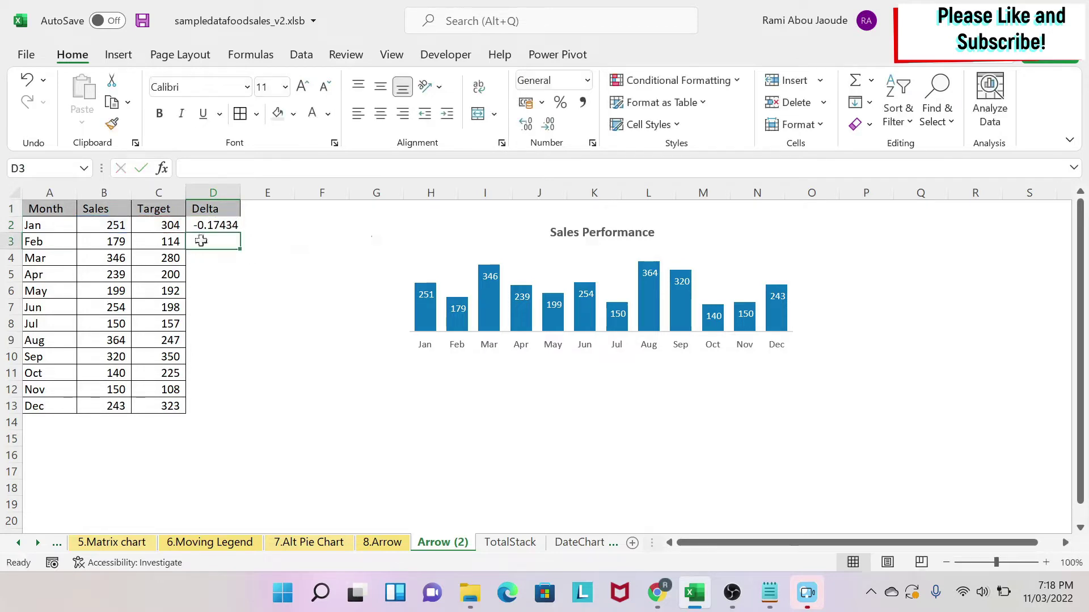
# - Format D2 as a percentage, fill it down to D13, and add All Borders
pyautogui.press('Up')
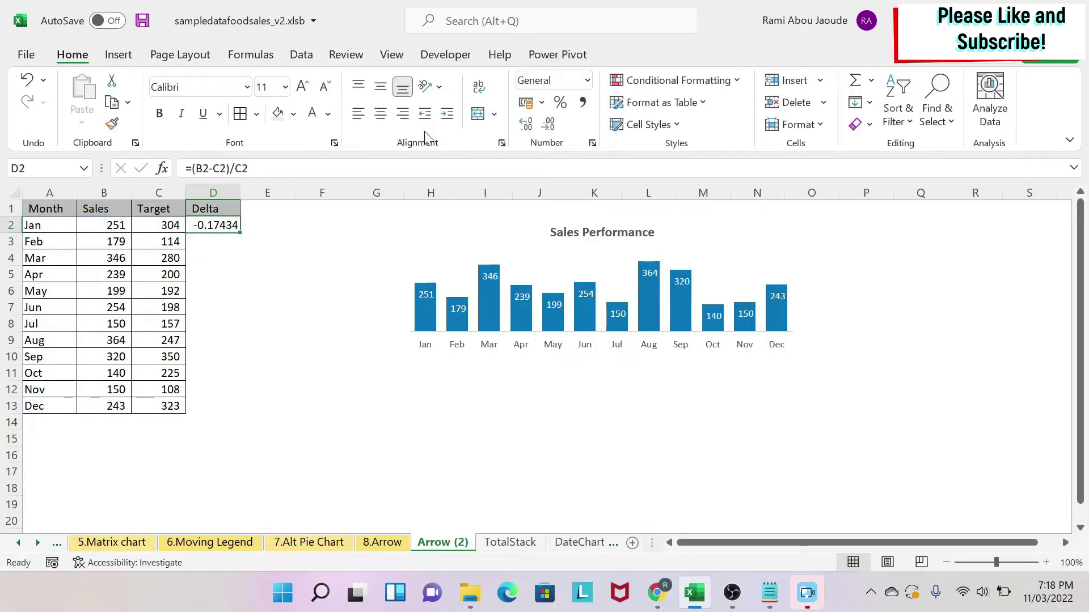
pyautogui.click(560, 102)
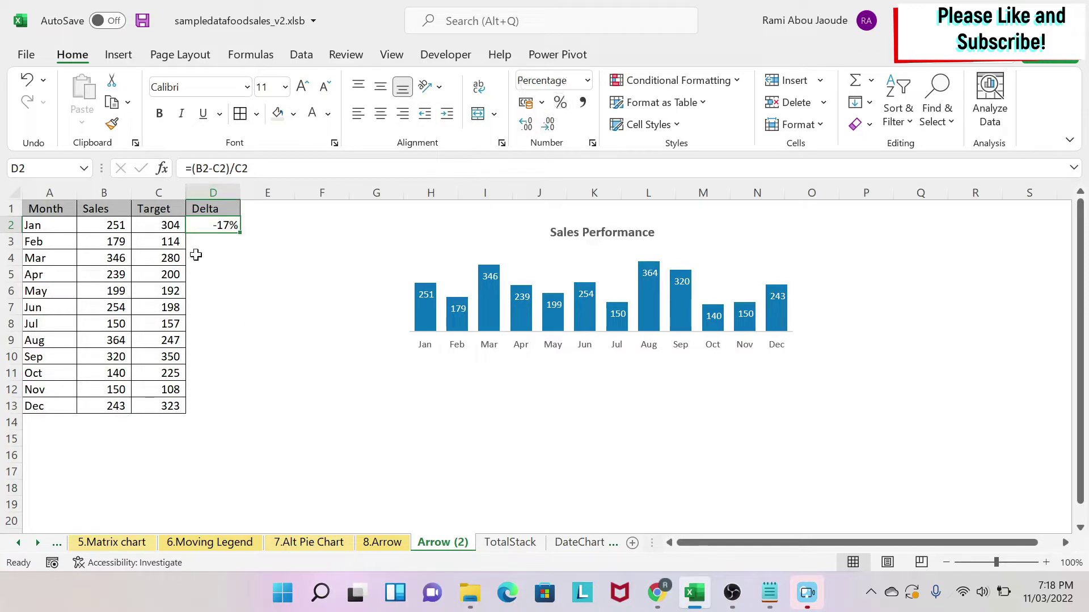
pyautogui.moveTo(240, 232); pyautogui.dragTo(227, 410)
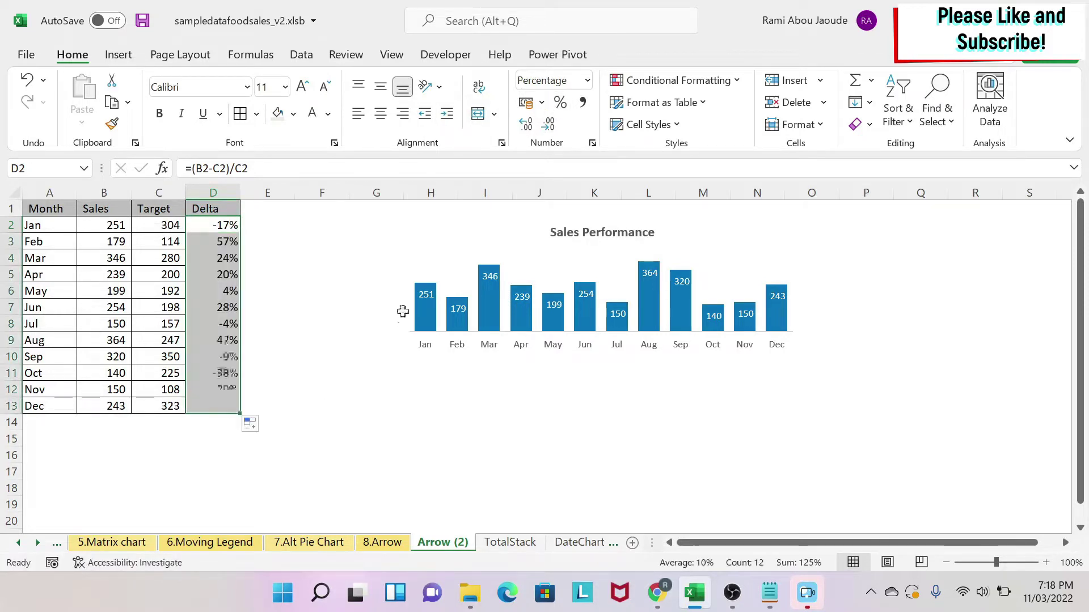
pyautogui.click(241, 113)
pyautogui.click(290, 289)
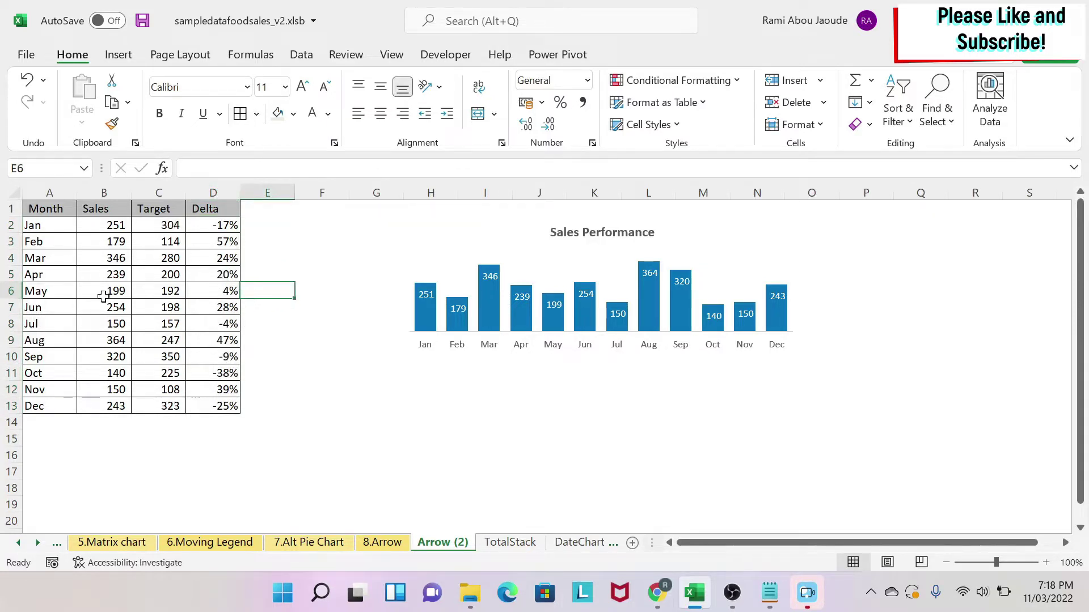
# - Insert a 2-D Clustered Column chart from Month A1:A13 and Delta D1:D13
pyautogui.moveTo(54, 207); pyautogui.dragTo(42, 420)
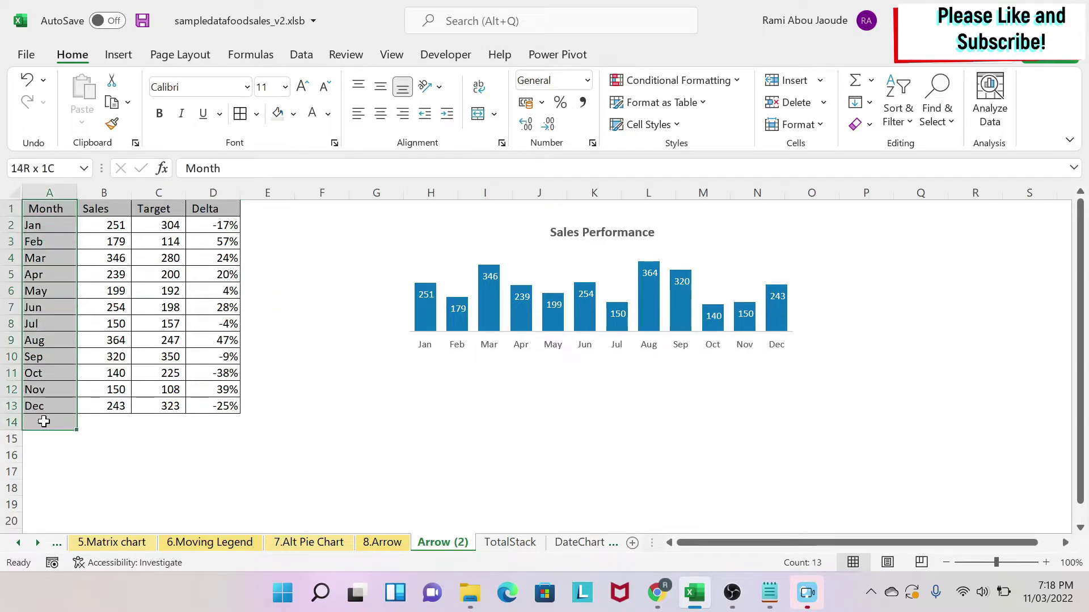
pyautogui.moveTo(47, 220); pyautogui.dragTo(50, 407)
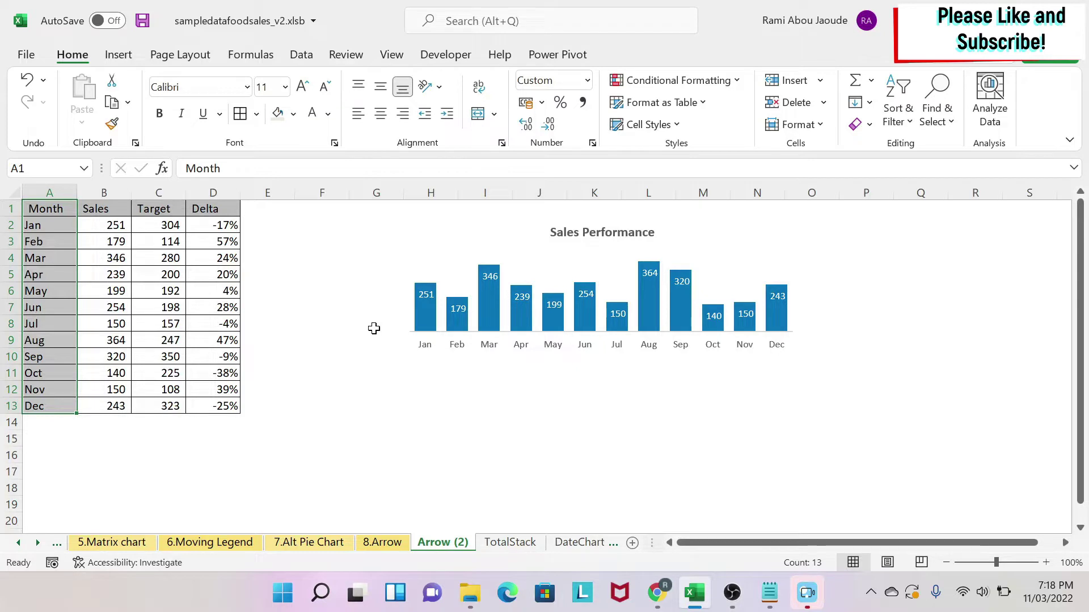
pyautogui.moveTo(212, 209); pyautogui.dragTo(203, 406)
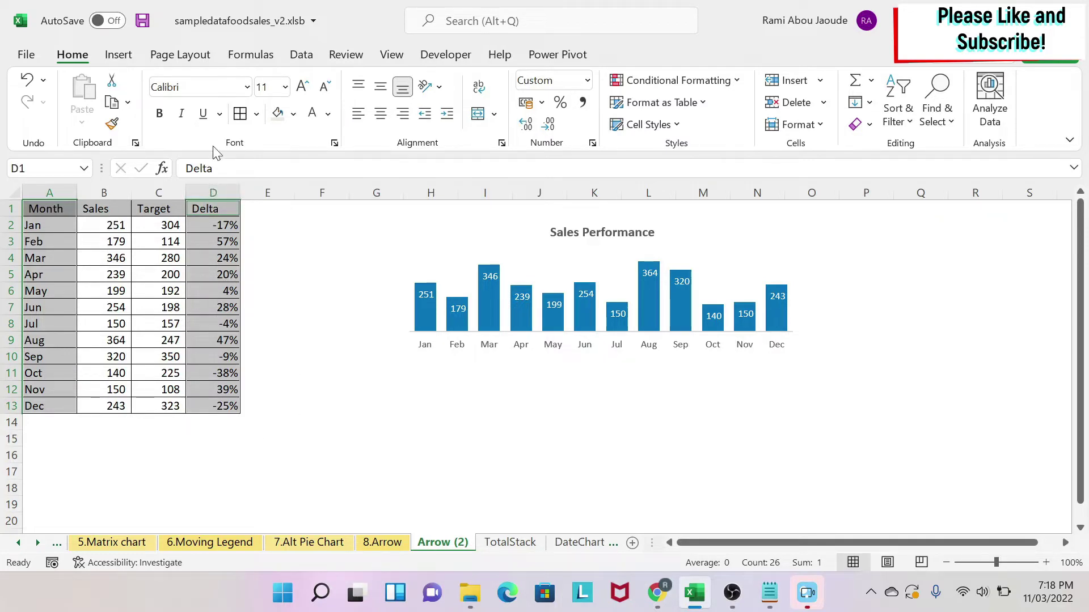
pyautogui.click(118, 55)
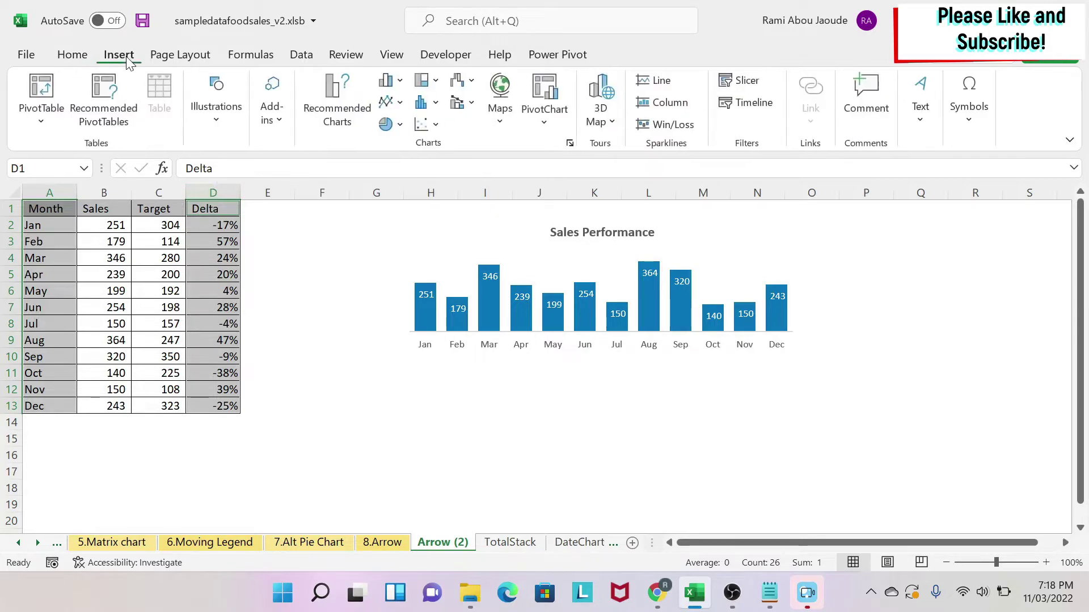
pyautogui.click(388, 80)
pyautogui.click(407, 145)
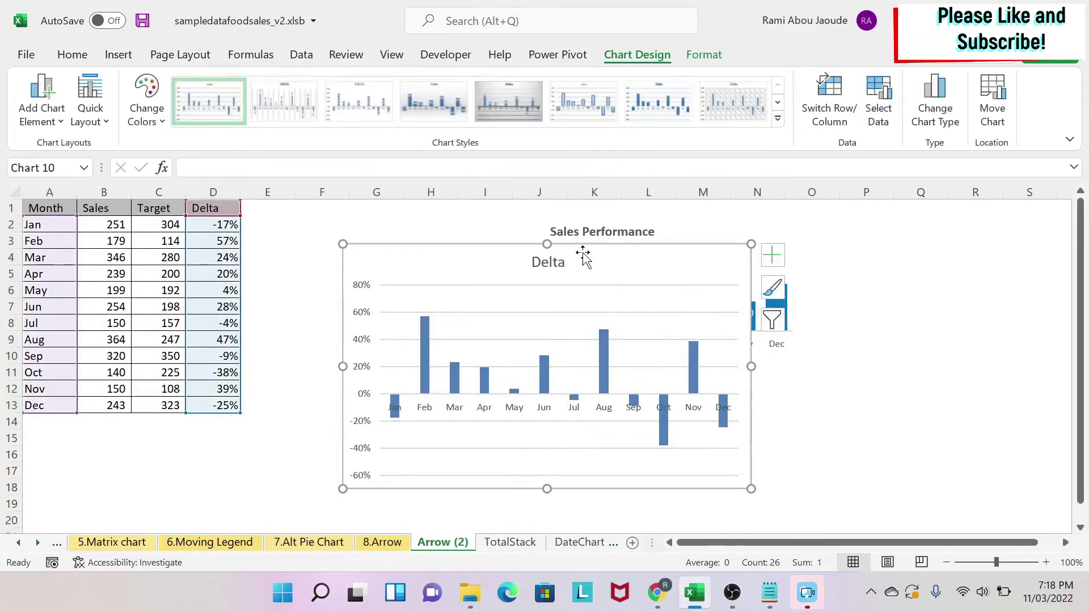
# - Move the Delta chart beneath Sales Performance and delete its title
pyautogui.moveTo(583, 258); pyautogui.dragTo(520, 382)
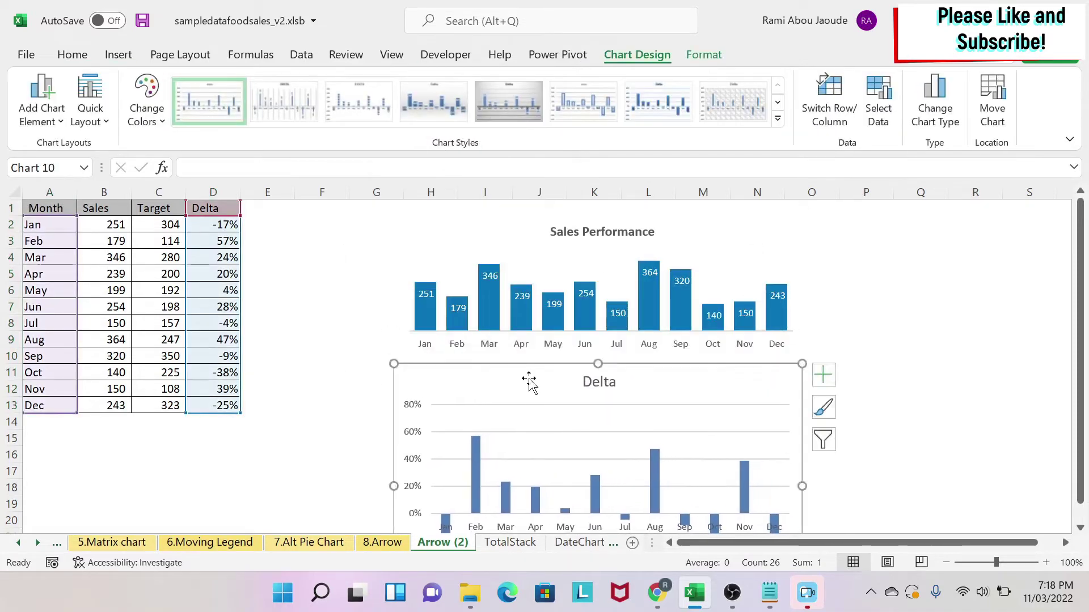
pyautogui.scroll(-2, 526, 381)
pyautogui.click(918, 402)
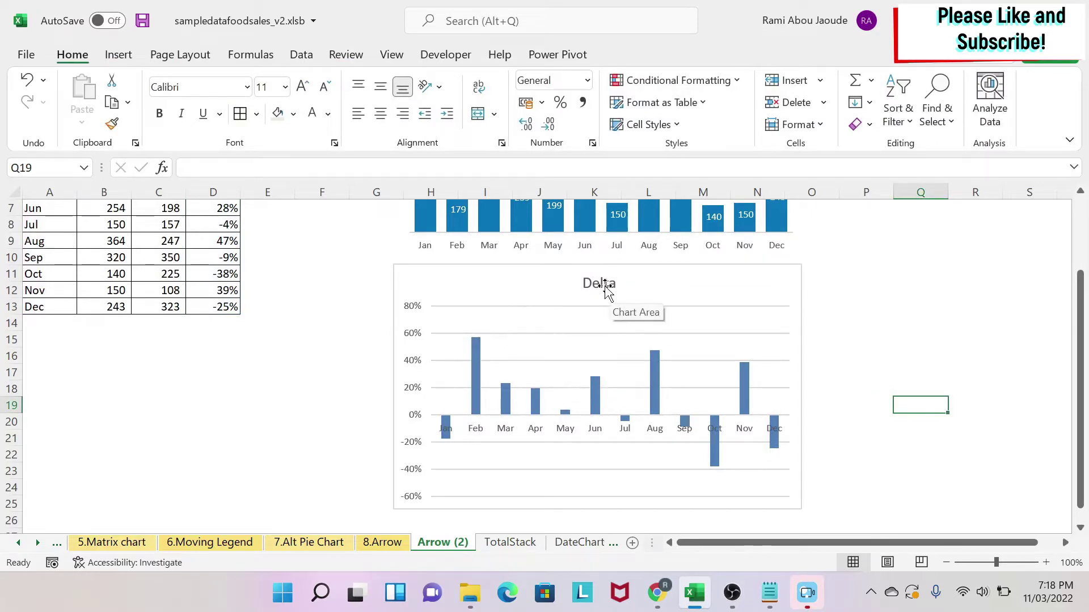
pyautogui.click(606, 299)
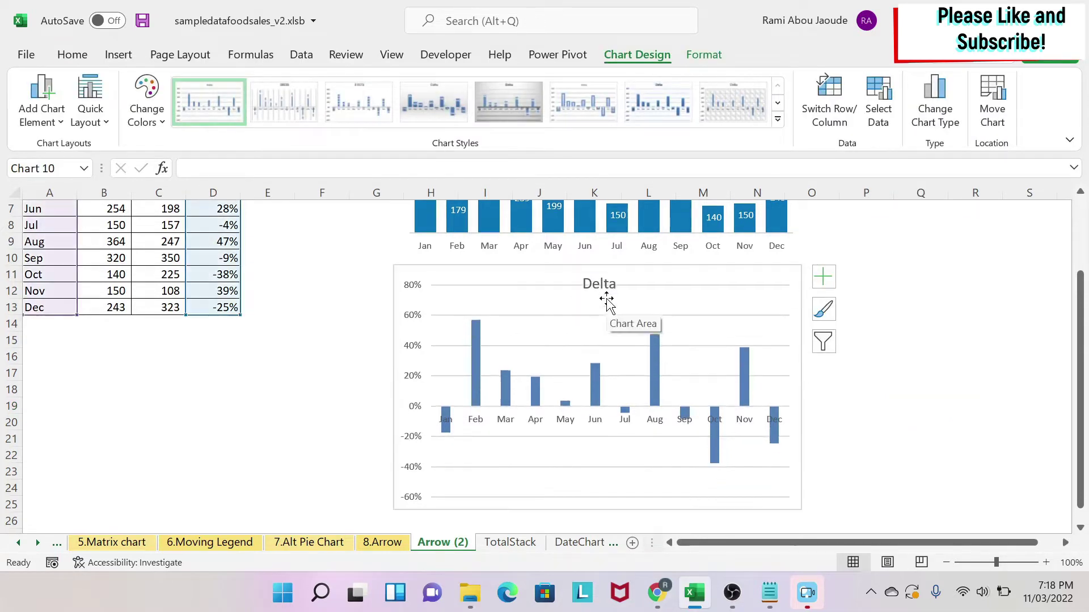
pyautogui.press('Delete')
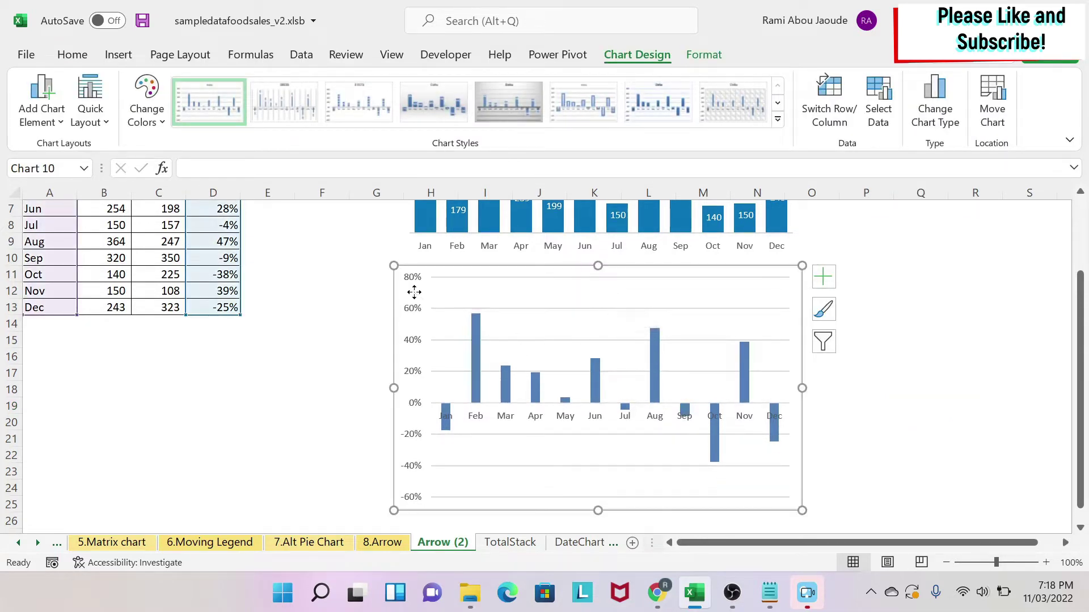
# - Delete the Delta chart's percentage axis and its horizontal gridlines
pyautogui.click(413, 279)
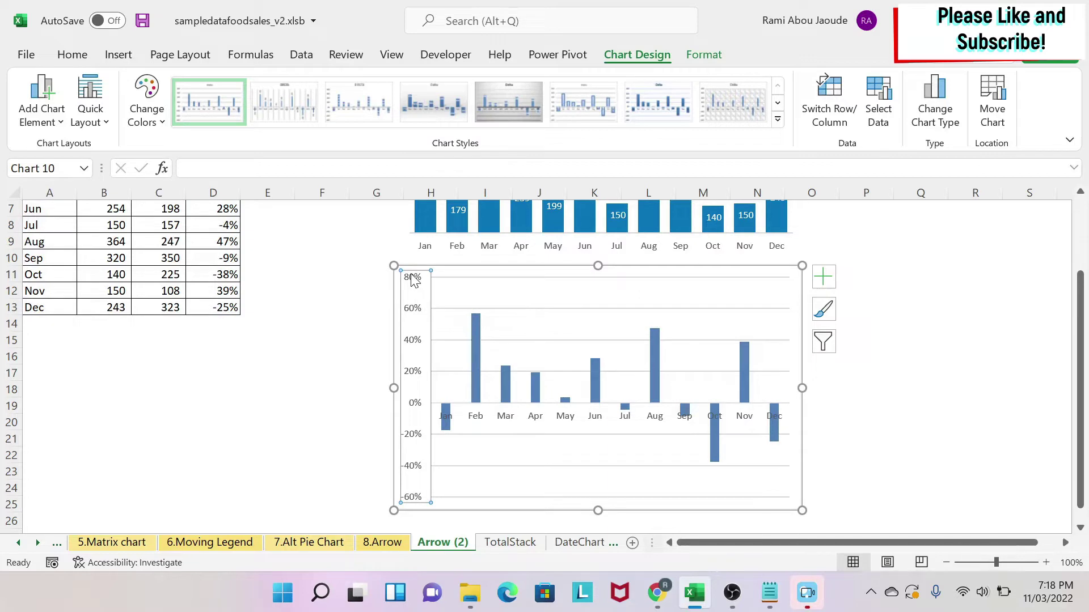
pyautogui.press('Delete')
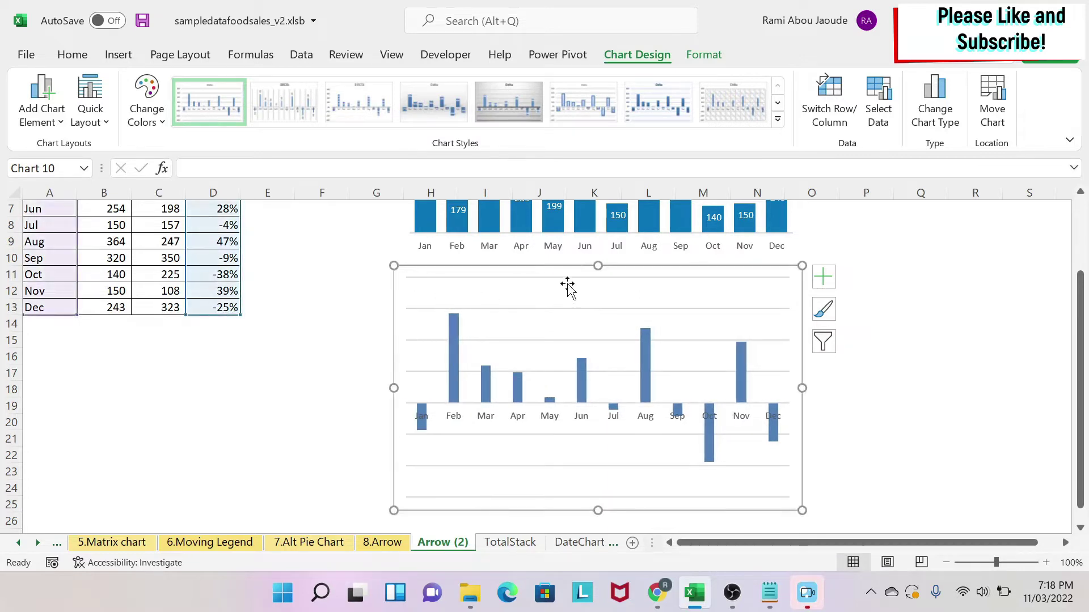
pyautogui.click(568, 283)
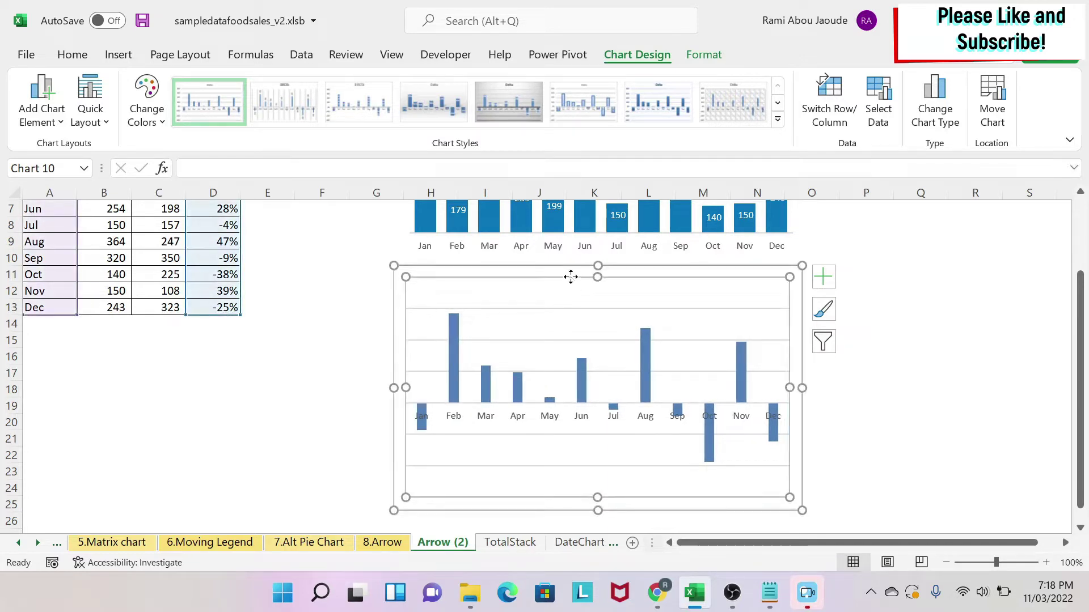
pyautogui.click(568, 310)
pyautogui.press('Delete')
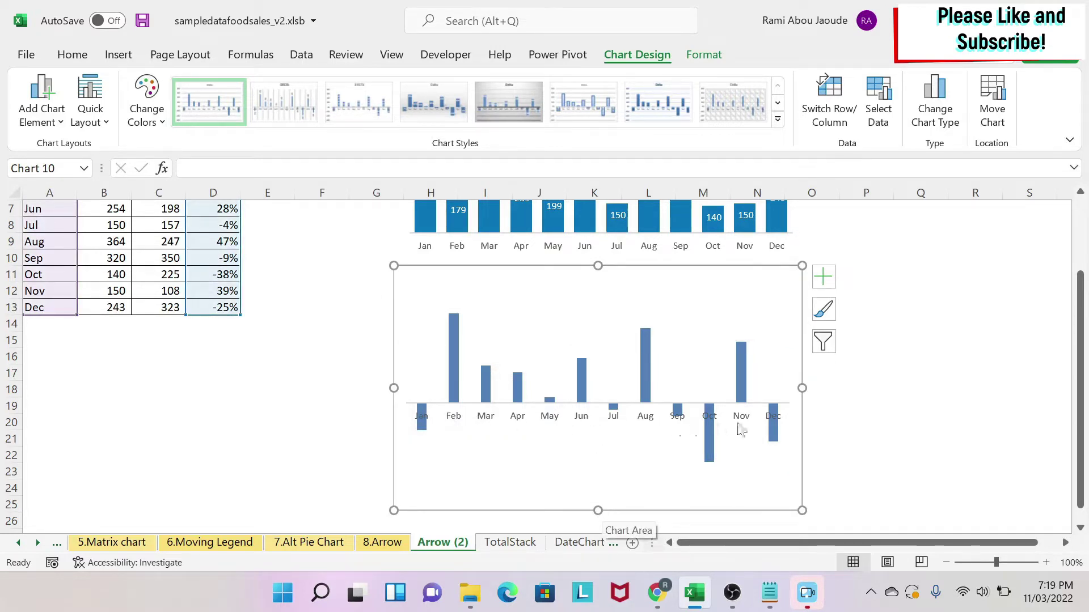
# - Restore the deleted month axis and bring up Format Axis for the horizontal axis
pyautogui.click(550, 417)
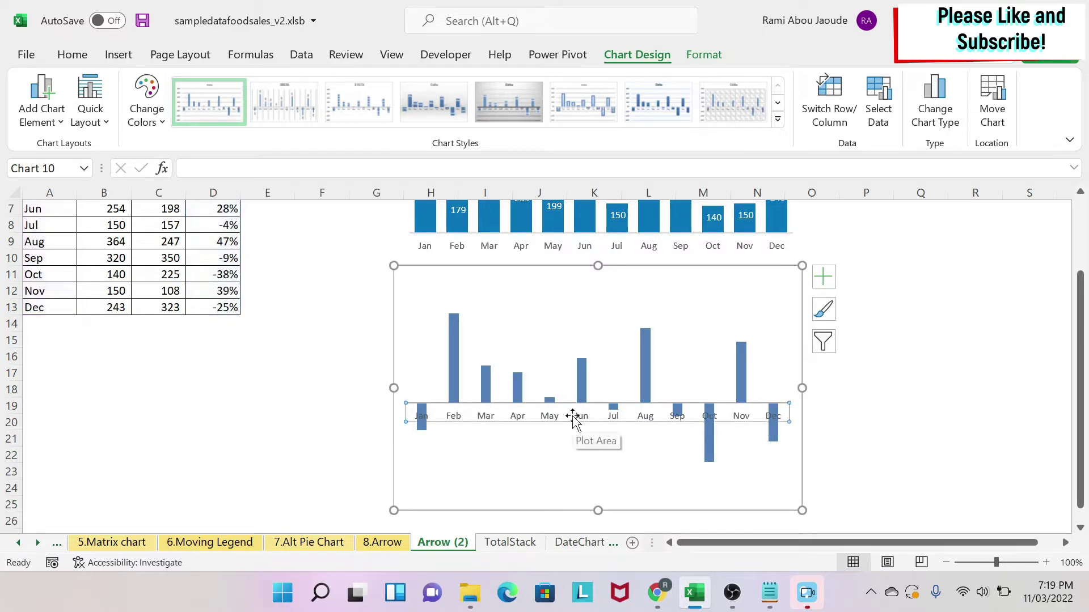
pyautogui.click(574, 420)
pyautogui.press('Delete')
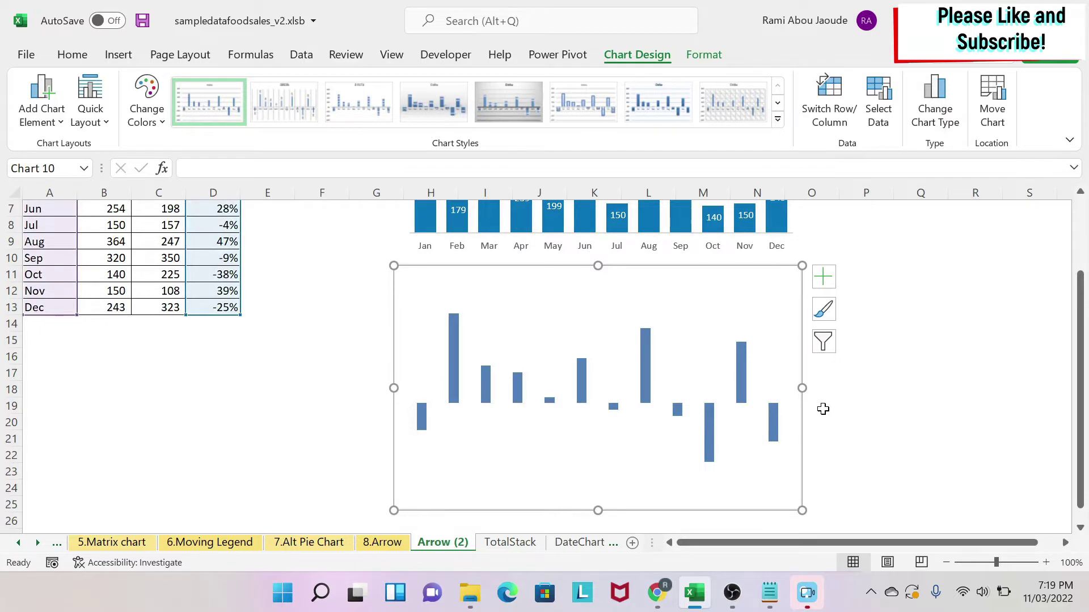
pyautogui.hotkey('ctrl', 'z')
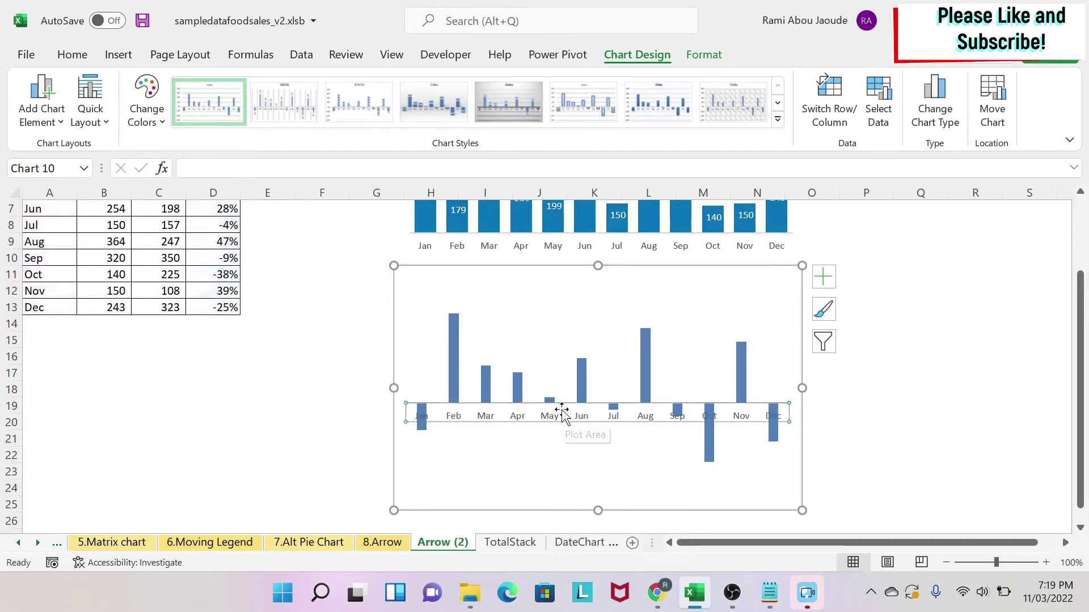
pyautogui.rightClick(565, 417)
pyautogui.press('Escape')
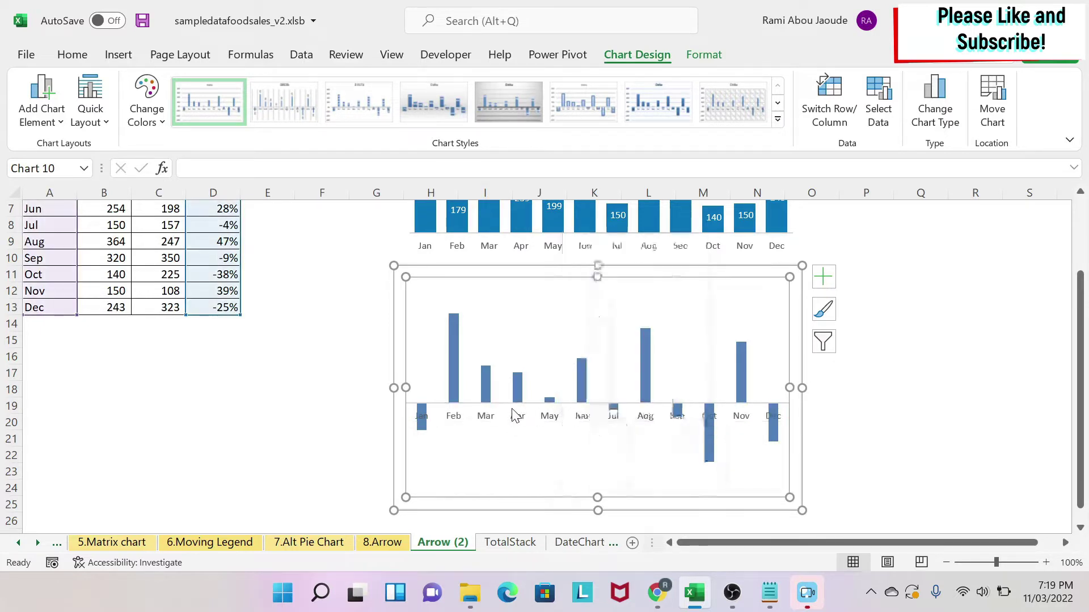
pyautogui.click(529, 413)
pyautogui.rightClick(550, 420)
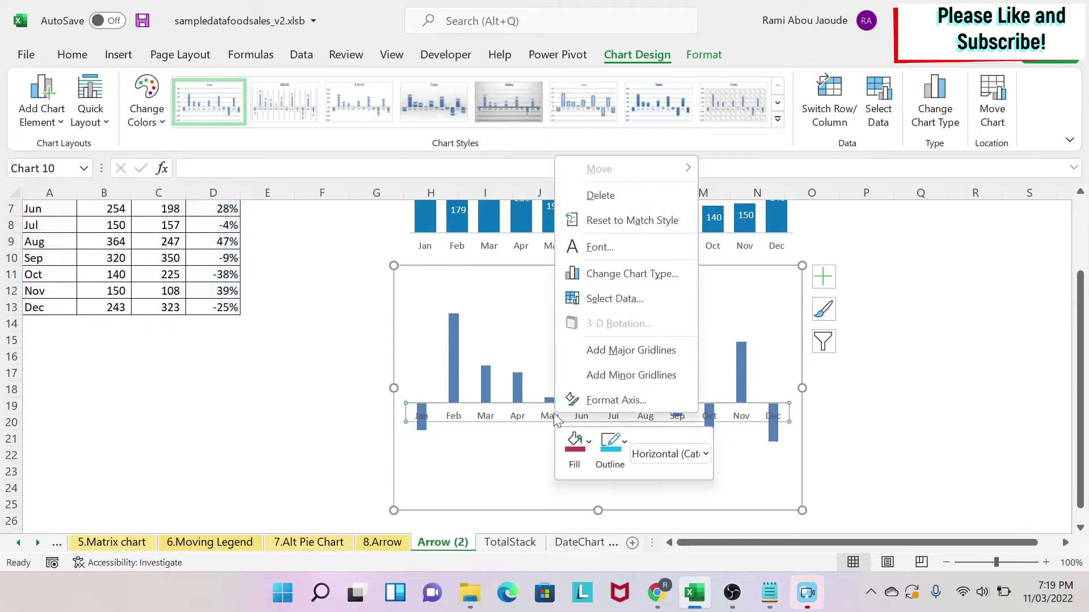
pyautogui.click(630, 406)
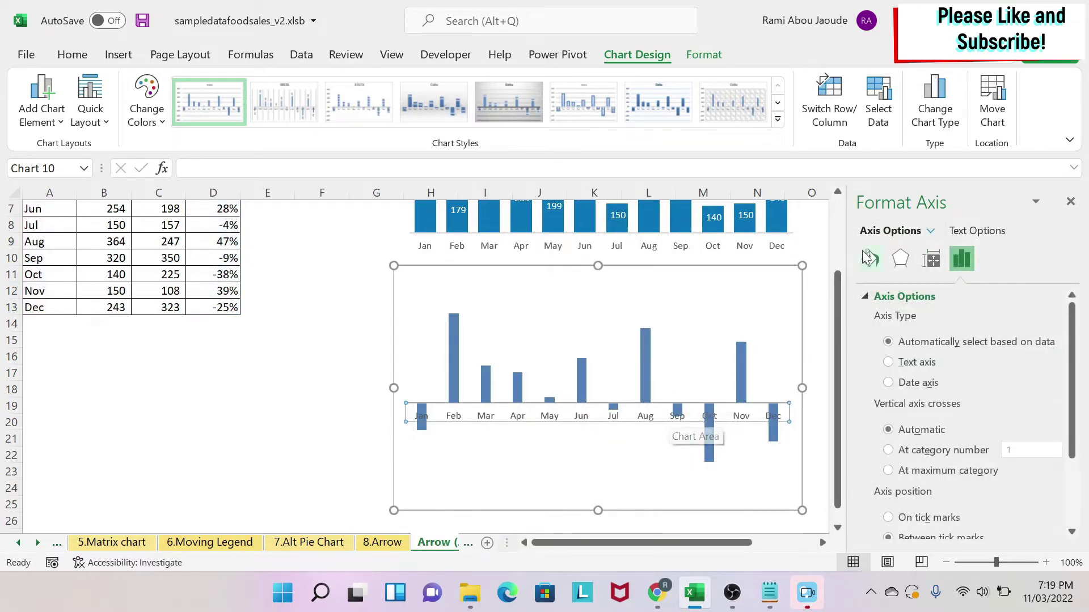
# - In Format Axis, remove the tick marks and set Label Position to None
pyautogui.click(930, 231)
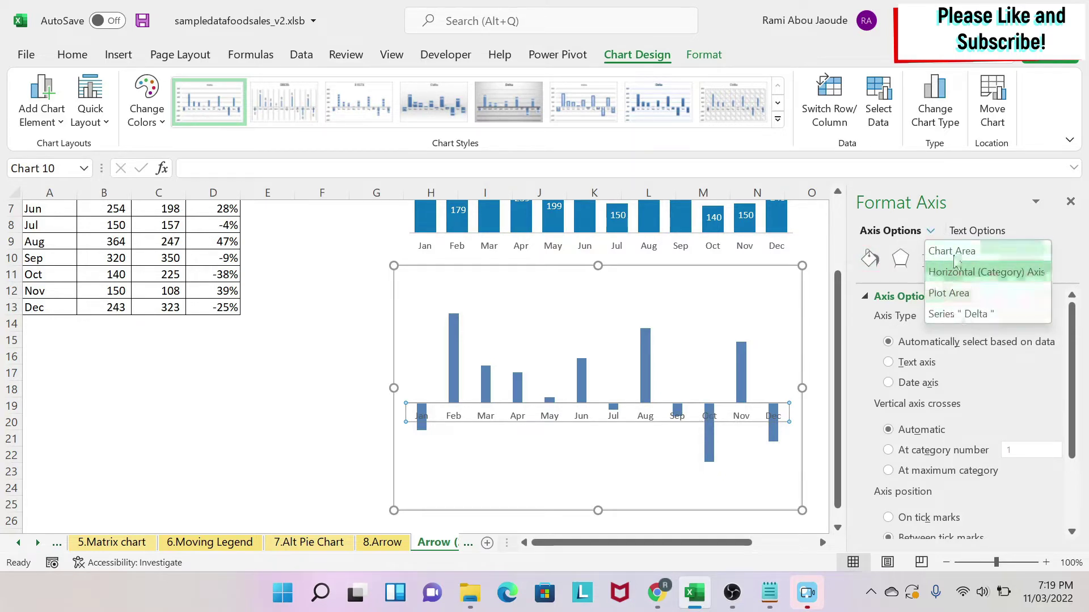
pyautogui.click(1075, 246)
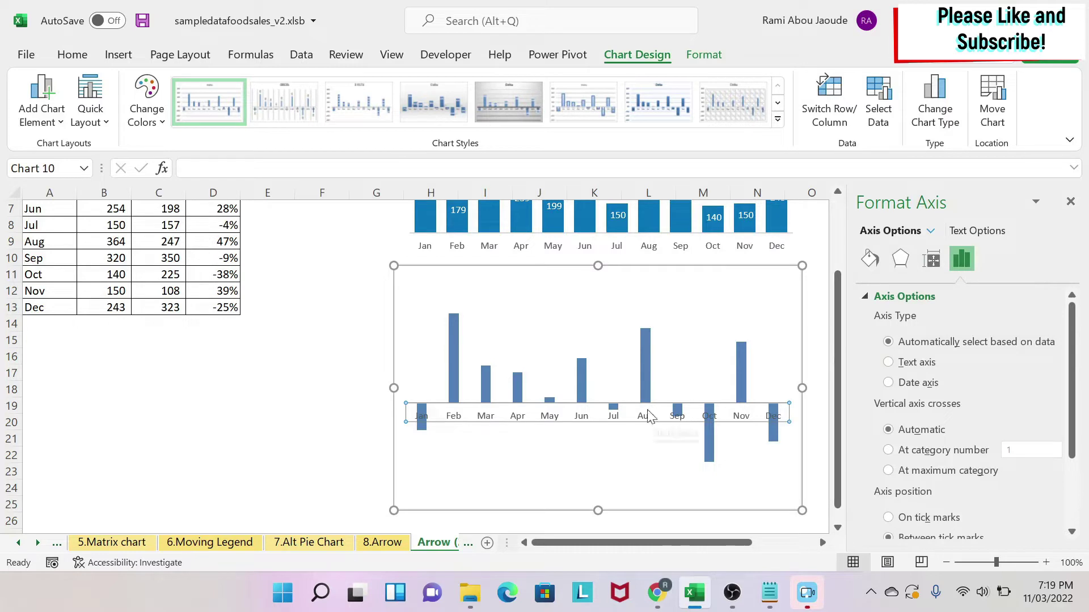
pyautogui.scroll(-3, 964, 407)
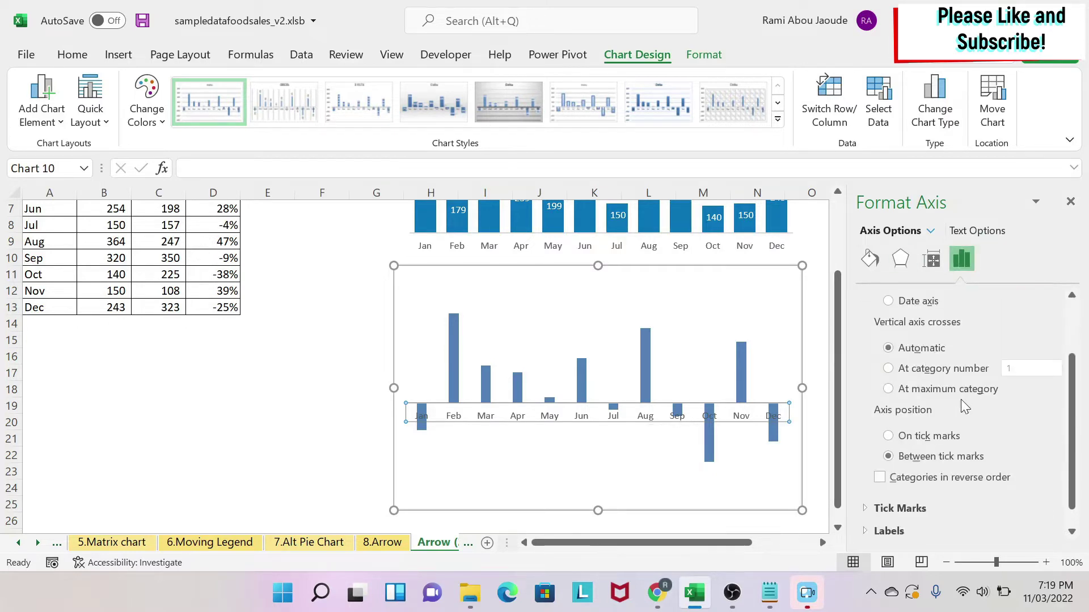
pyautogui.scroll(-1, 958, 431)
pyautogui.click(878, 486)
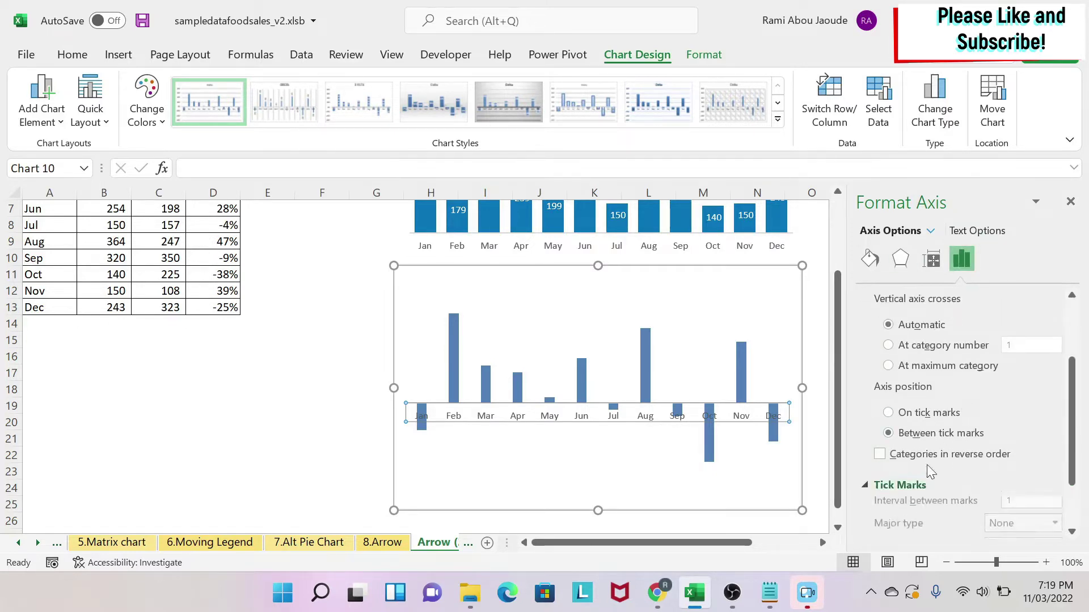
pyautogui.scroll(-3, 958, 457)
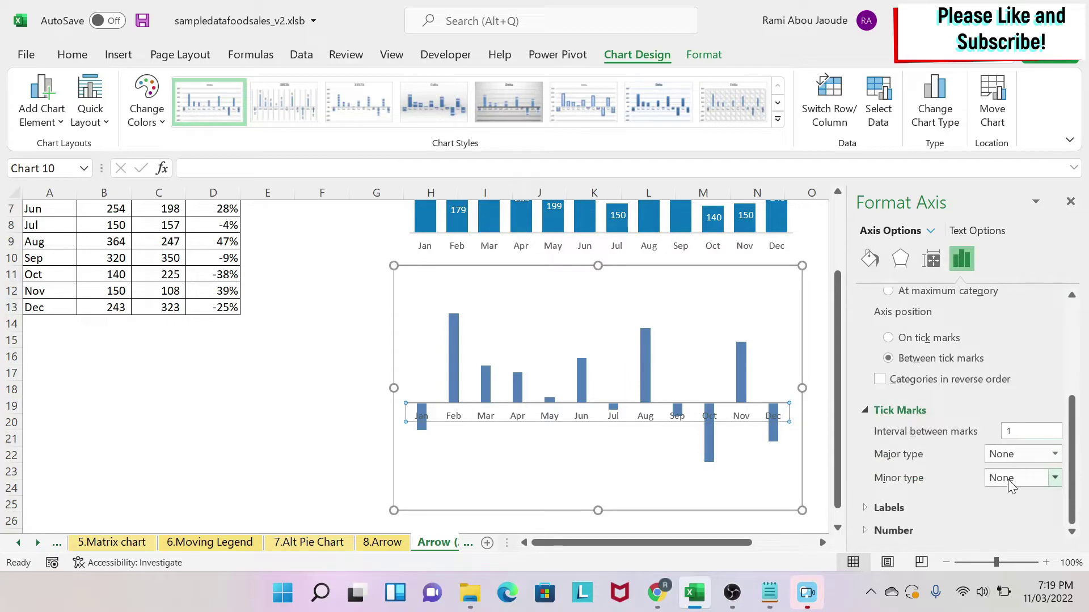
pyautogui.click(885, 507)
pyautogui.scroll(-4, 907, 471)
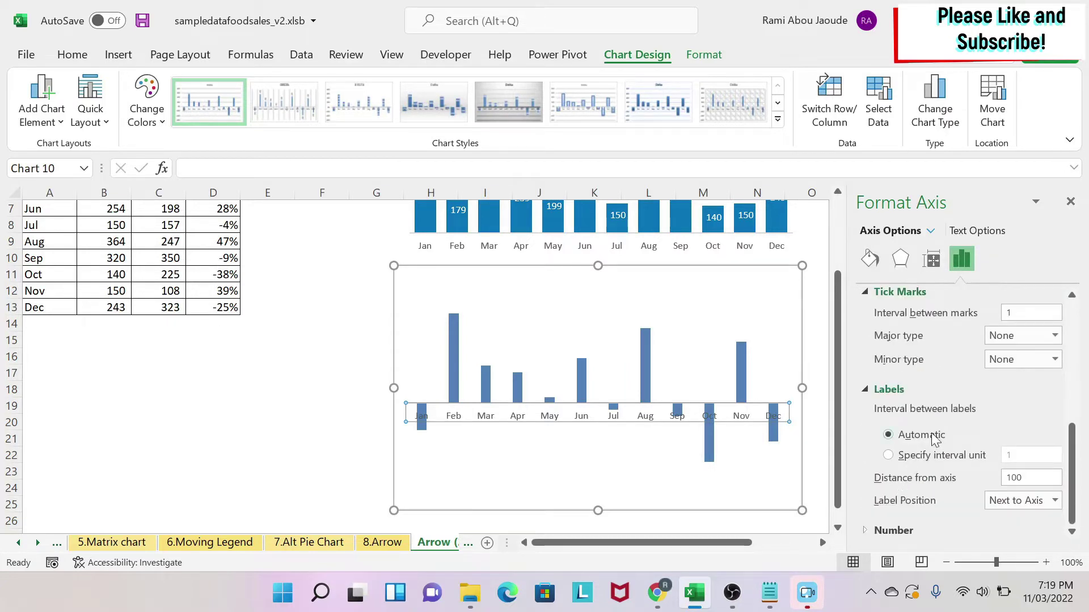
pyautogui.click(1055, 500)
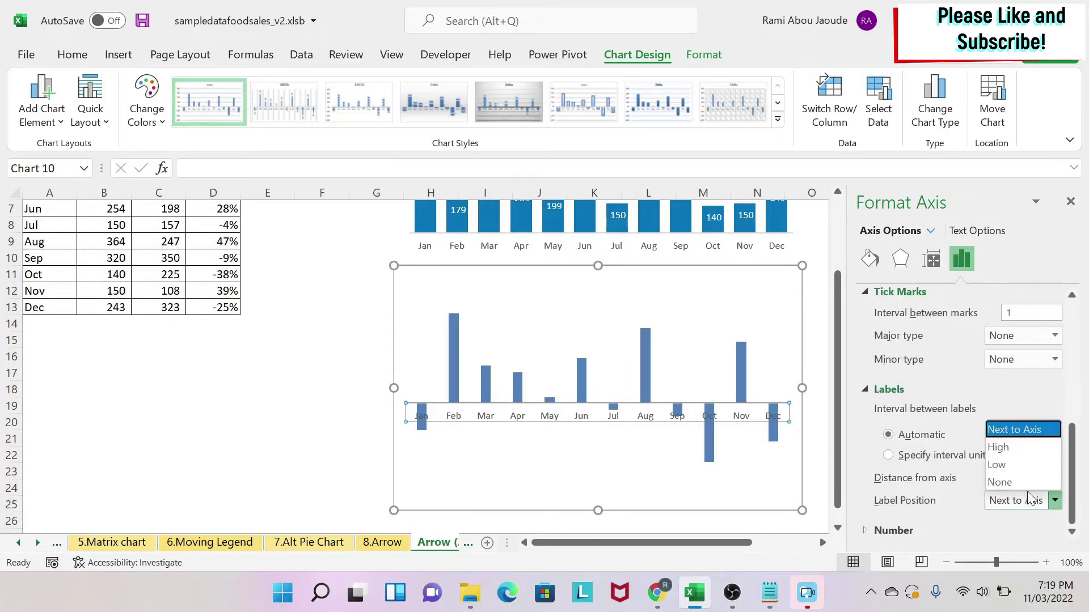
pyautogui.click(1012, 483)
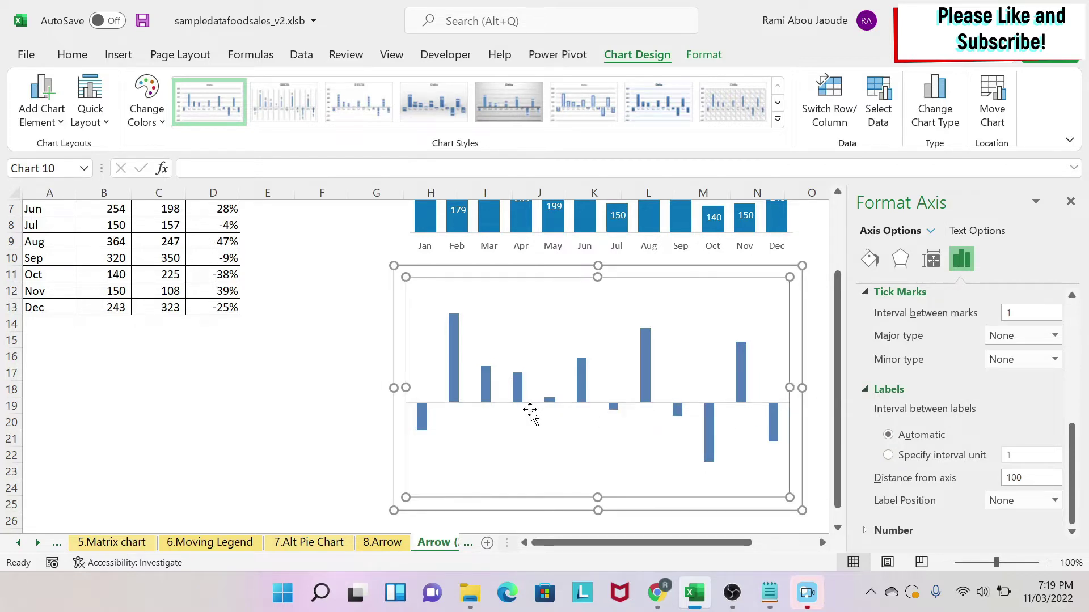
# - Set the Delta chart's horizontal axis line colour to solid black
pyautogui.click(483, 416)
pyautogui.click(484, 404)
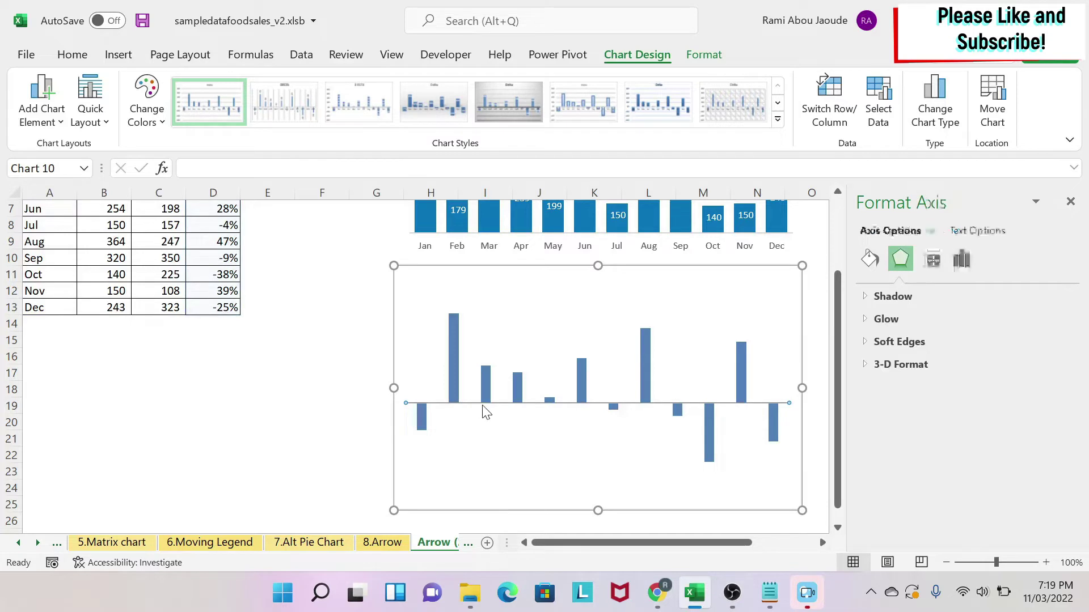
pyautogui.click(870, 259)
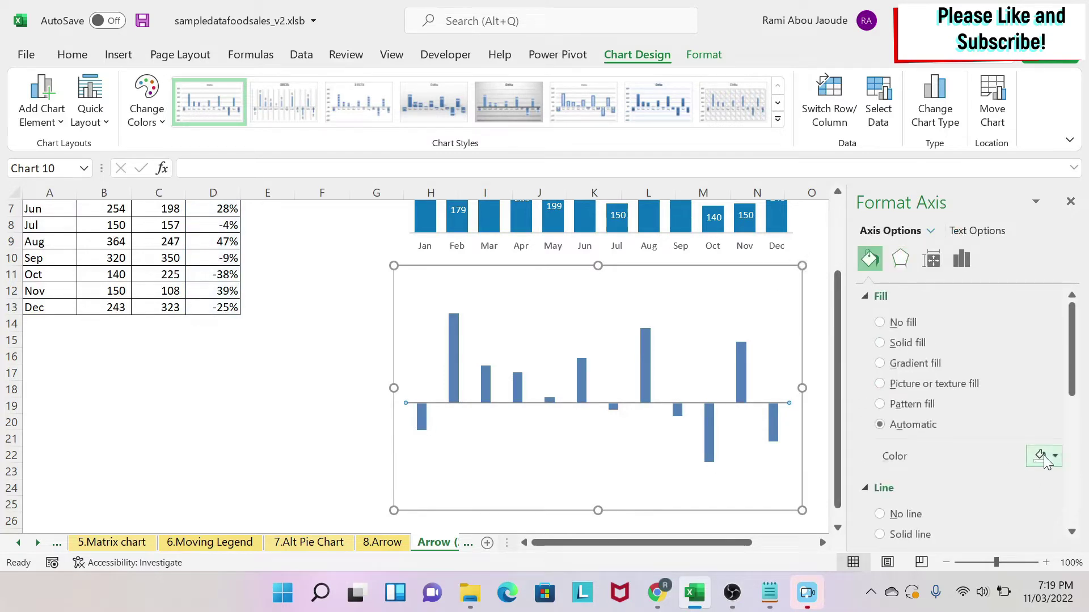
pyautogui.scroll(-2, 1009, 465)
pyautogui.click(1054, 528)
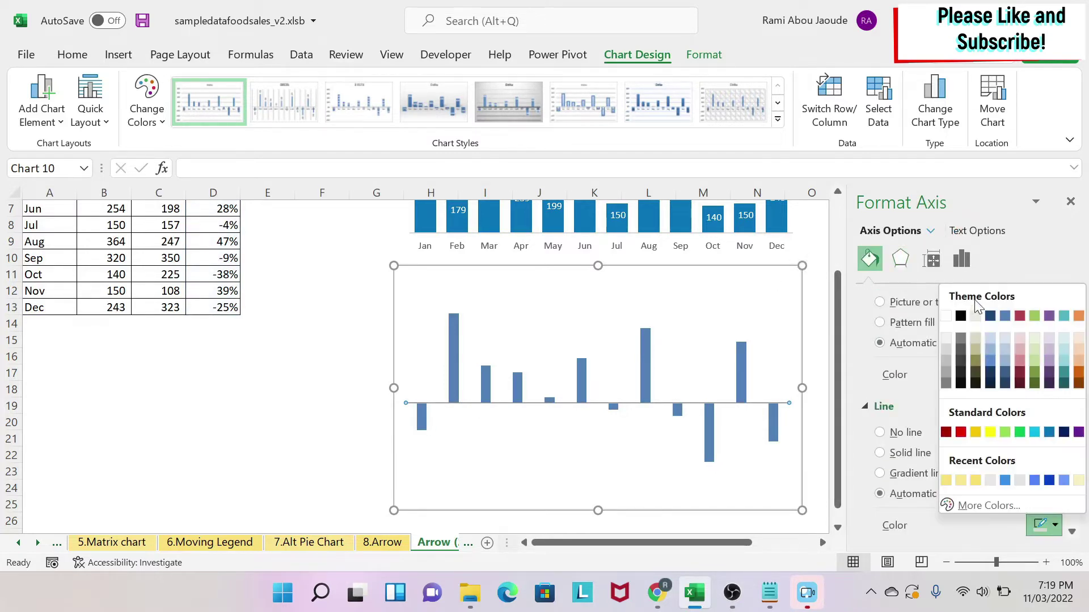
pyautogui.click(961, 316)
pyautogui.click(272, 374)
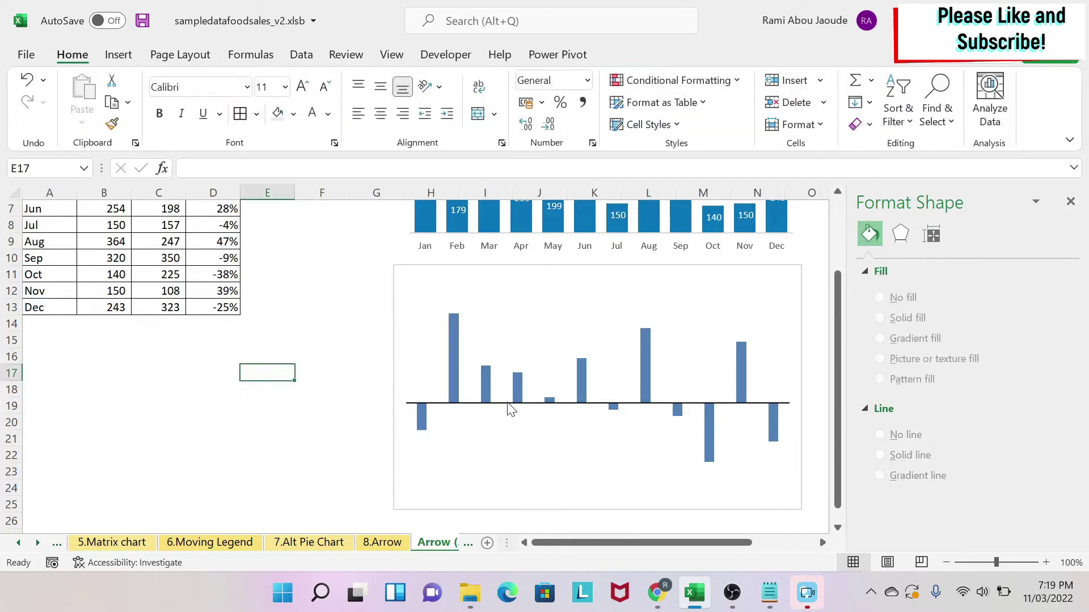
pyautogui.click(592, 495)
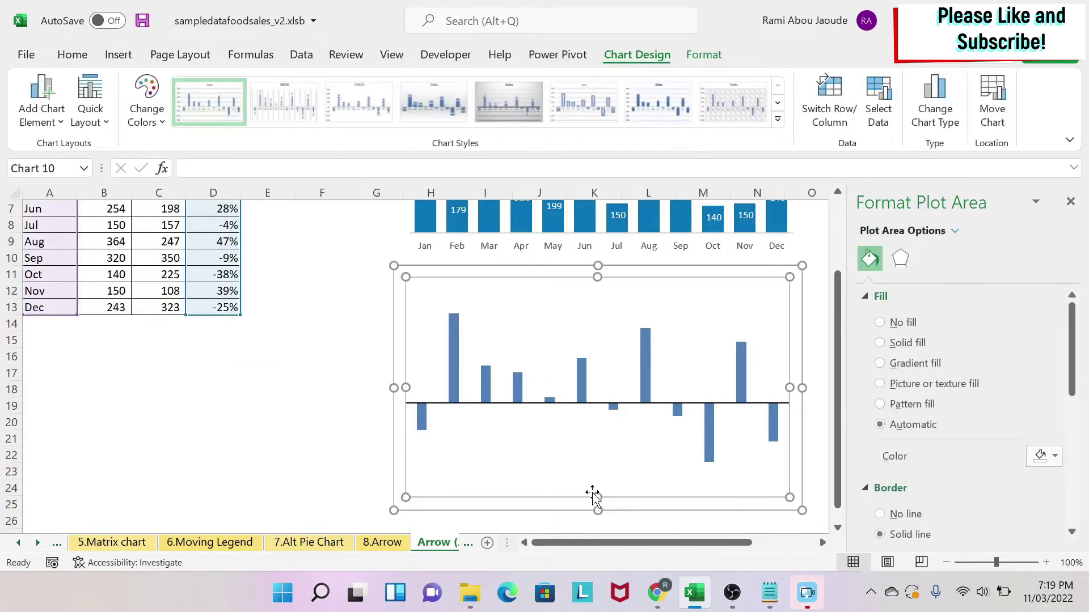
# - Reduce the Delta chart's height to a thin strip beneath the Sales Performance chart
pyautogui.moveTo(601, 514); pyautogui.dragTo(598, 361)
pyautogui.scroll(2, 533, 392)
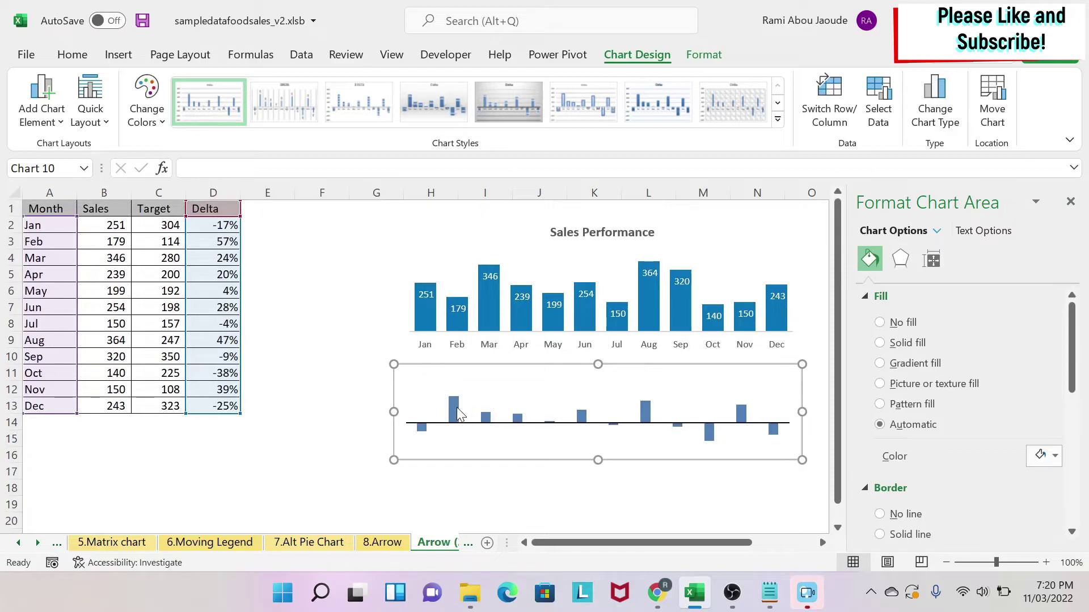
# - Give the Delta series bars a solid green fill
pyautogui.click(457, 412)
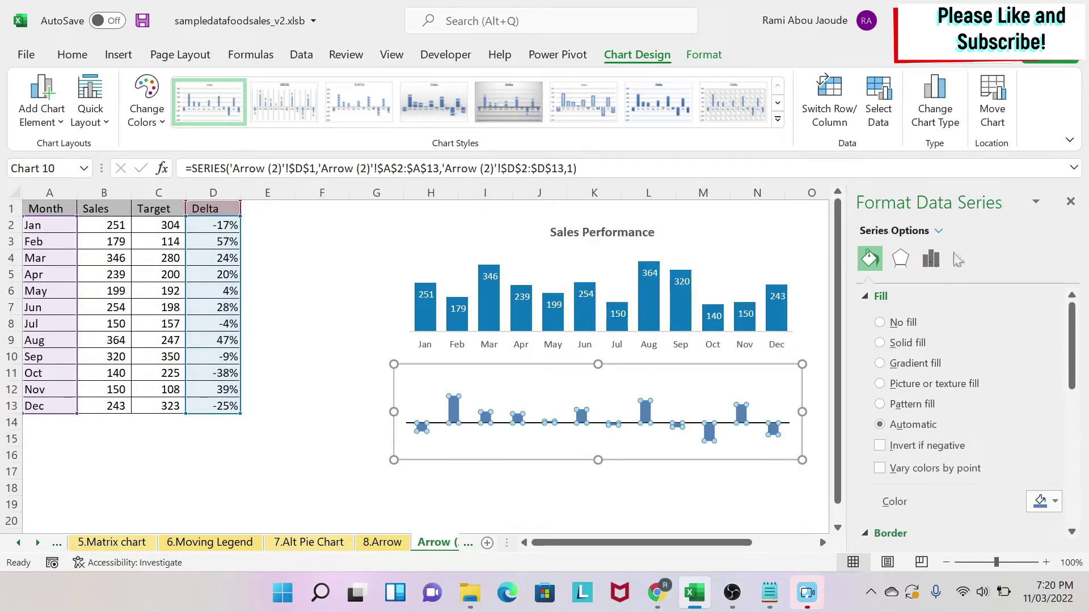
pyautogui.scroll(-1, 1026, 460)
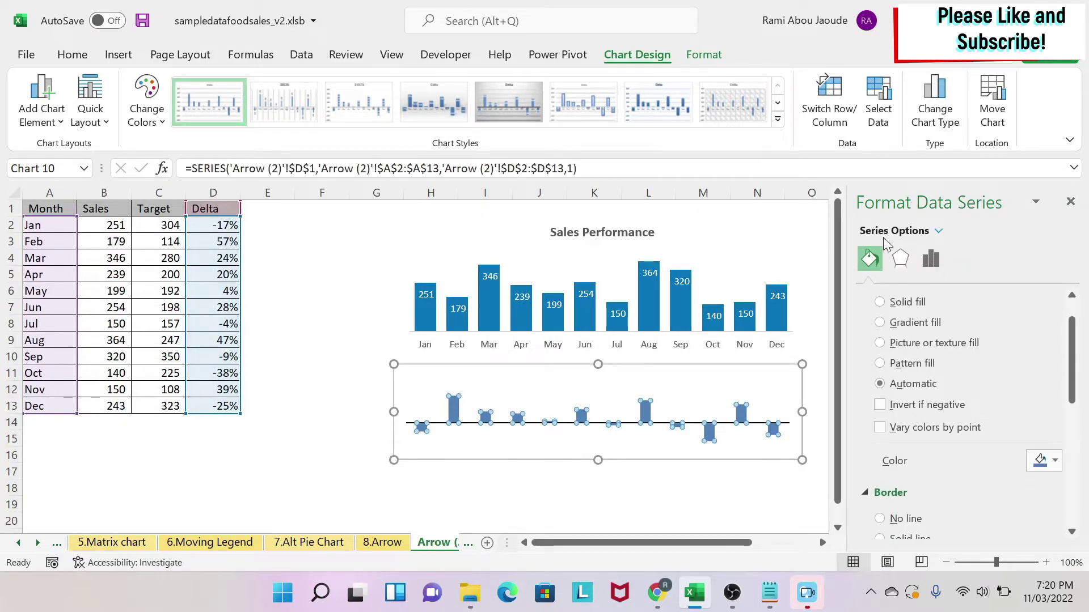
pyautogui.click(1042, 460)
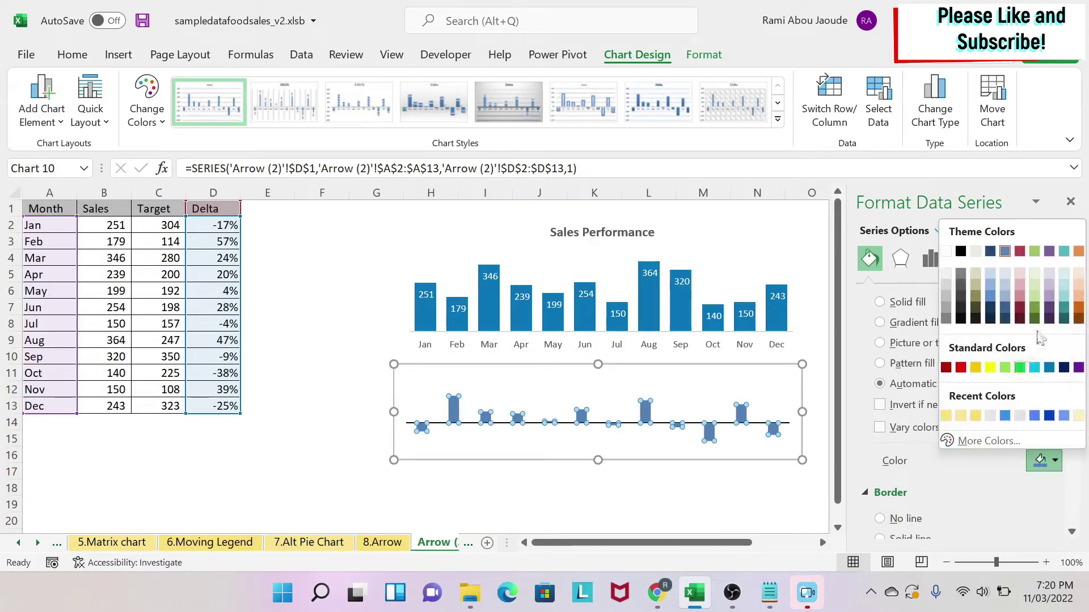
pyautogui.click(1034, 300)
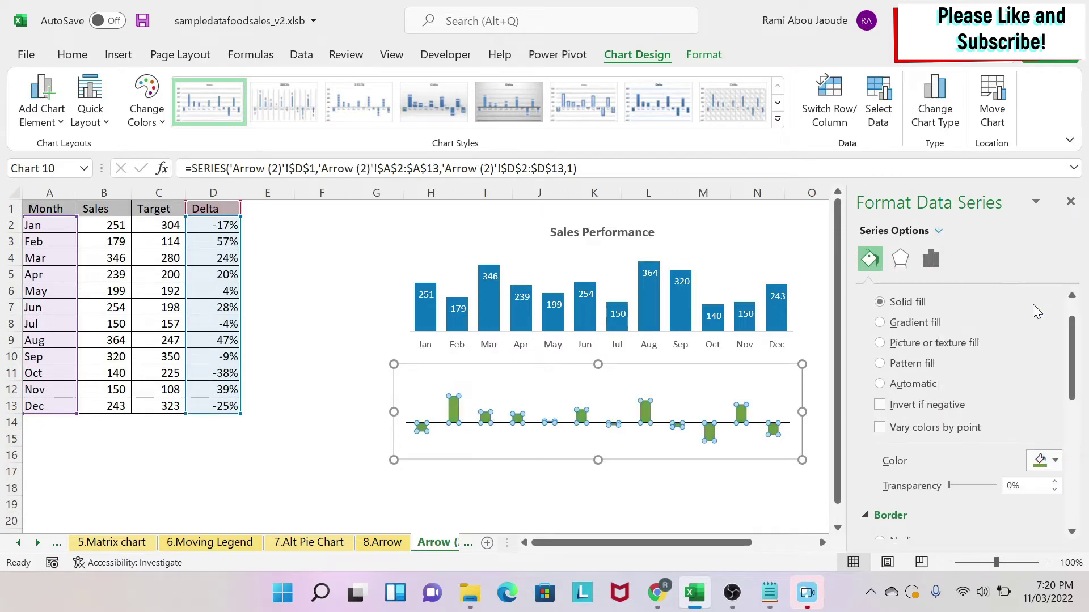
pyautogui.click(328, 400)
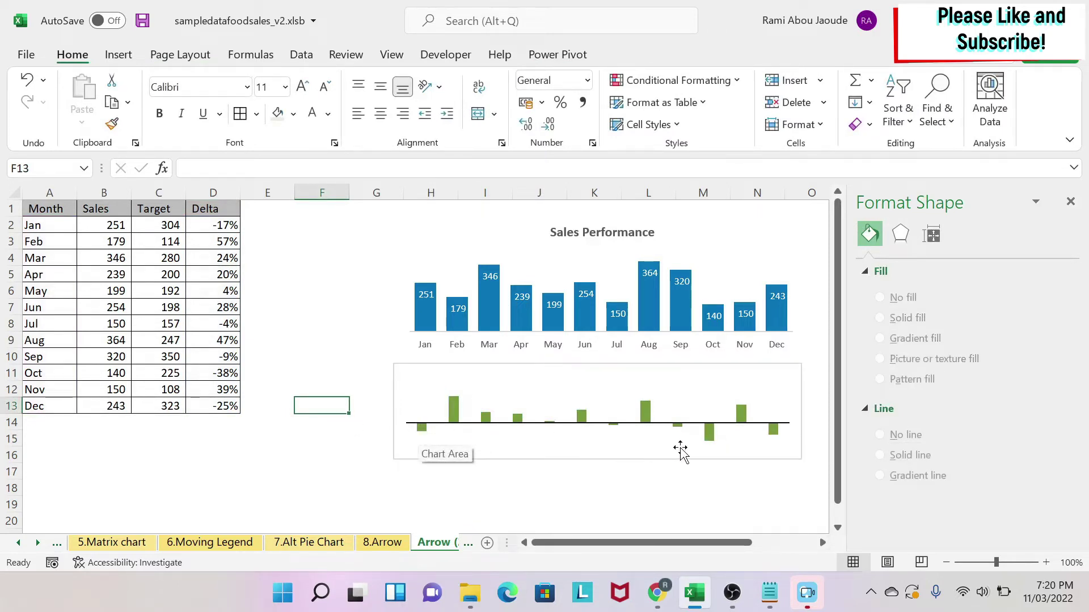
pyautogui.click(710, 437)
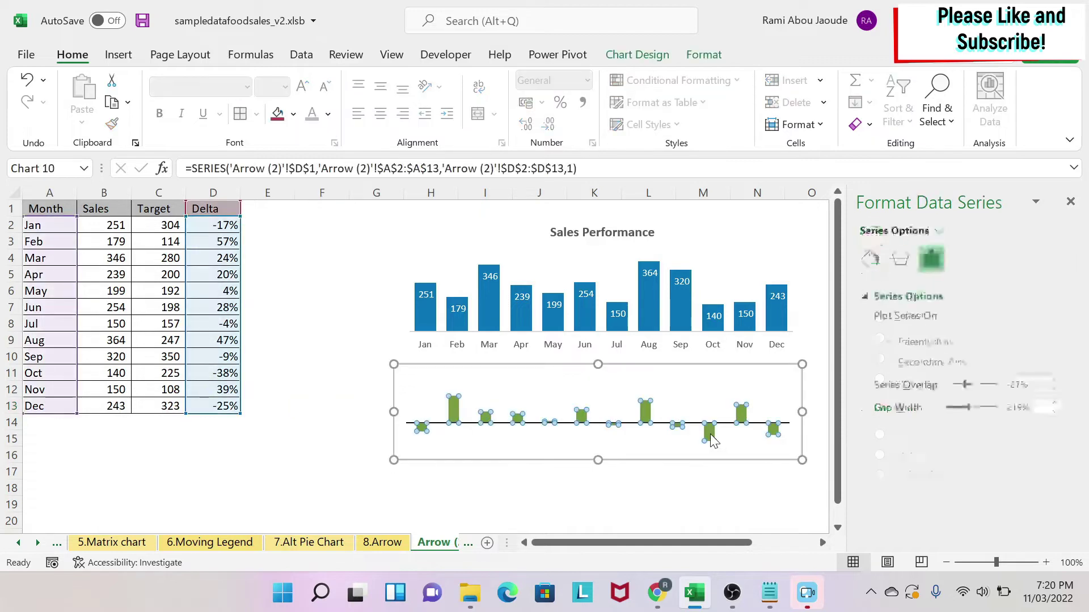
# - Turn on Invert if negative and colour the negative Delta bars dark red
pyautogui.click(870, 258)
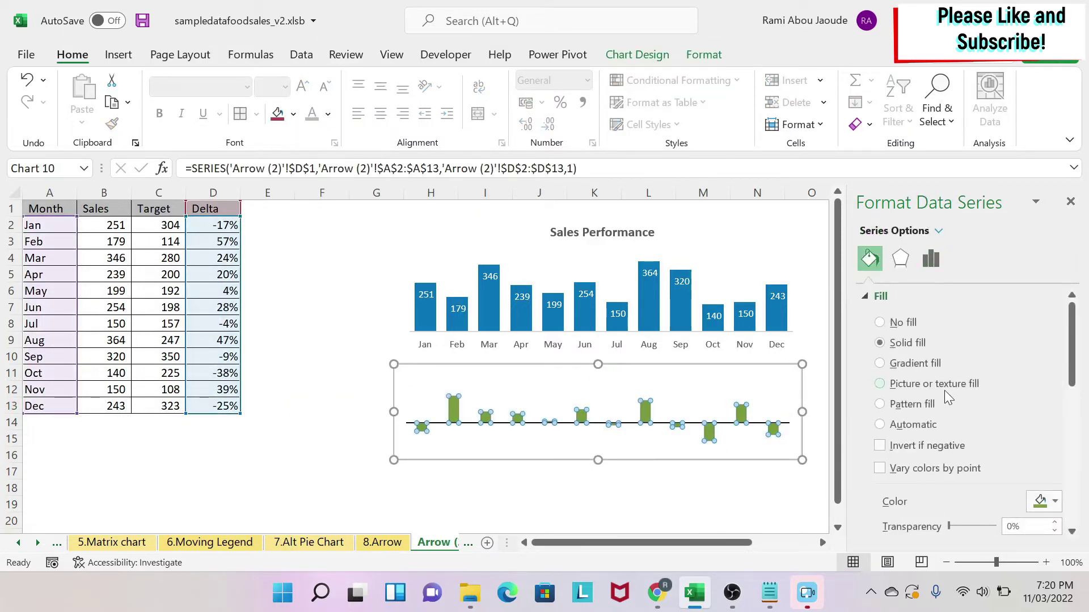
pyautogui.scroll(-2, 932, 433)
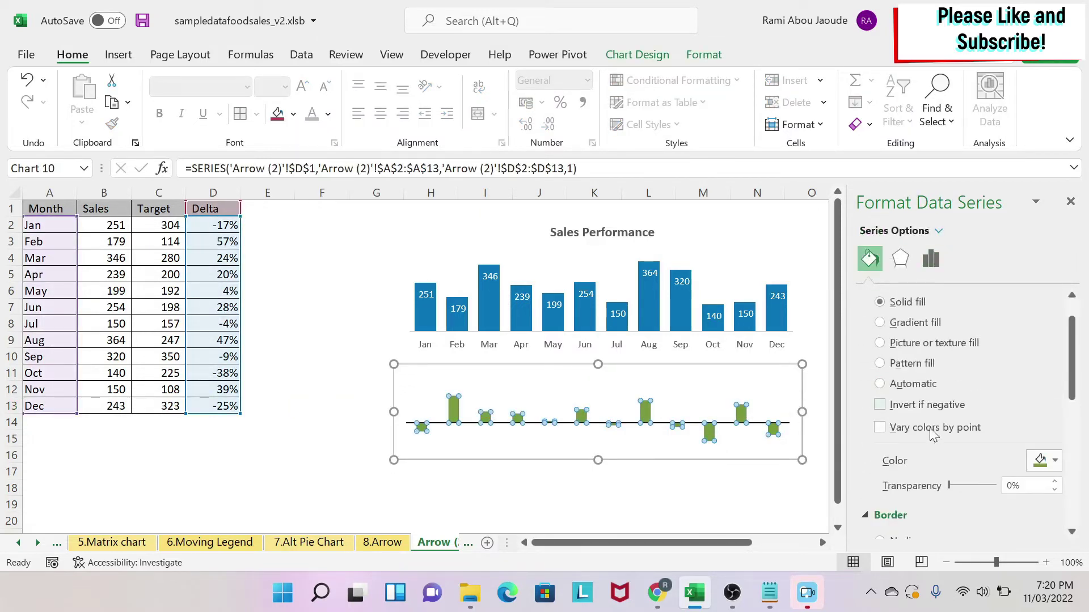
pyautogui.click(879, 405)
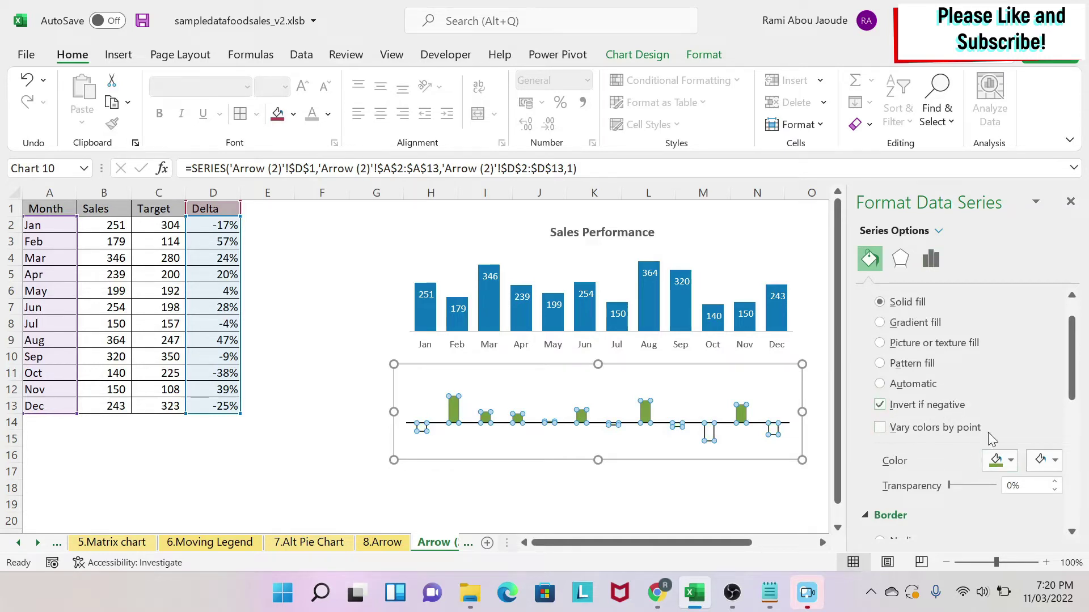
pyautogui.click(1046, 462)
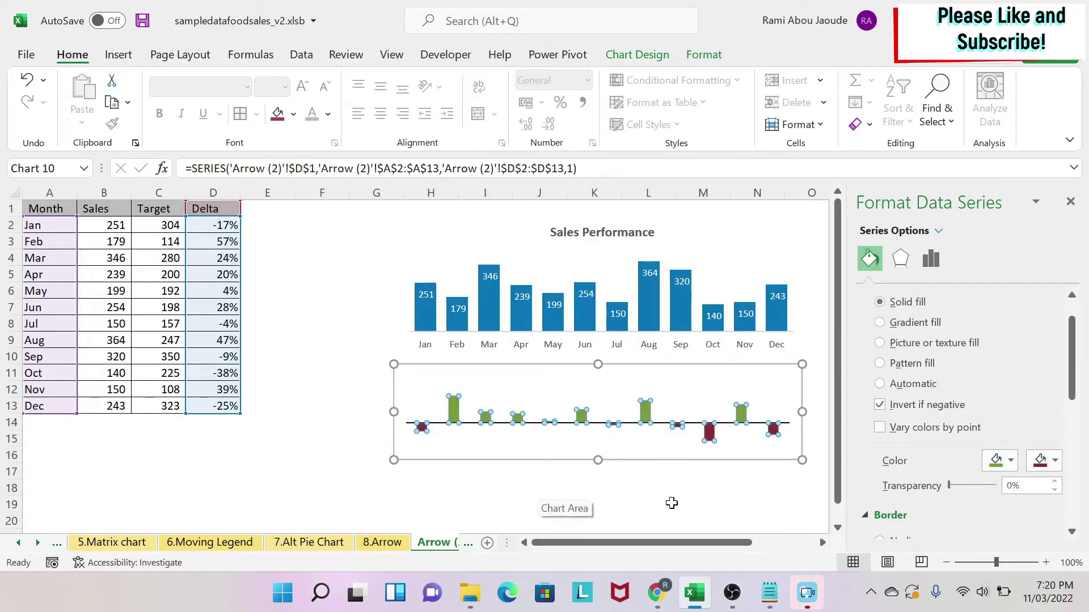
pyautogui.click(671, 503)
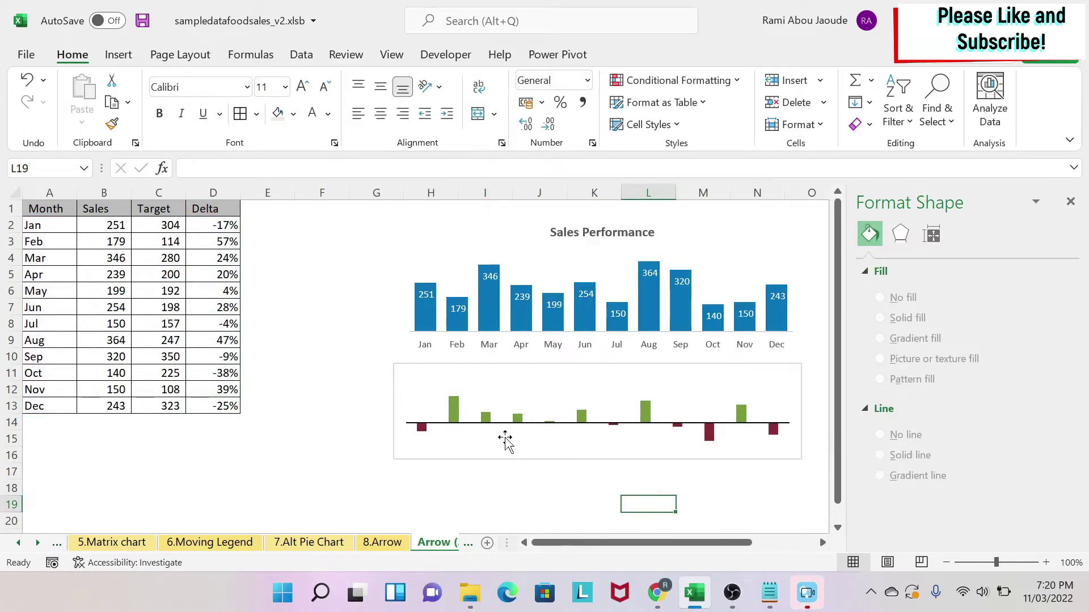
pyautogui.click(518, 413)
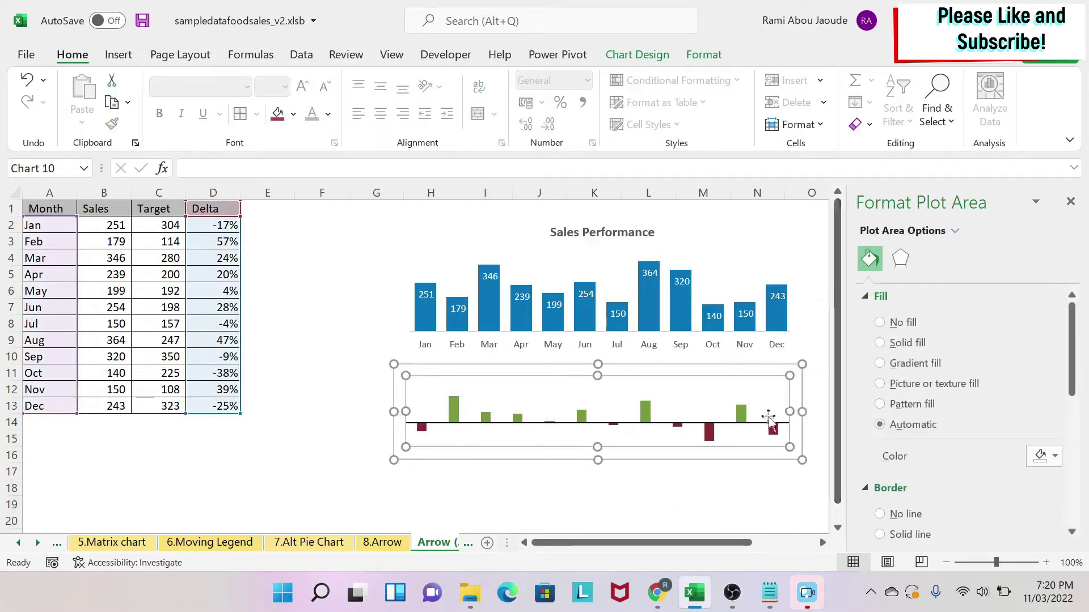
# - Add percentage data labels to the lower Delta columns, from -17% for Jan to -25% for Dec
pyautogui.click(1070, 202)
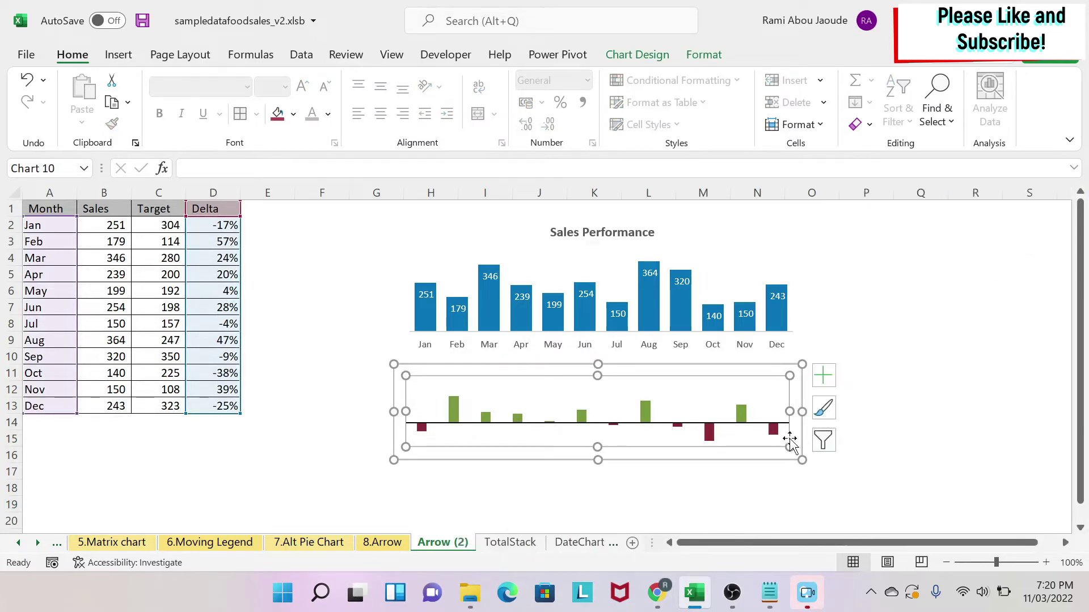
pyautogui.click(824, 377)
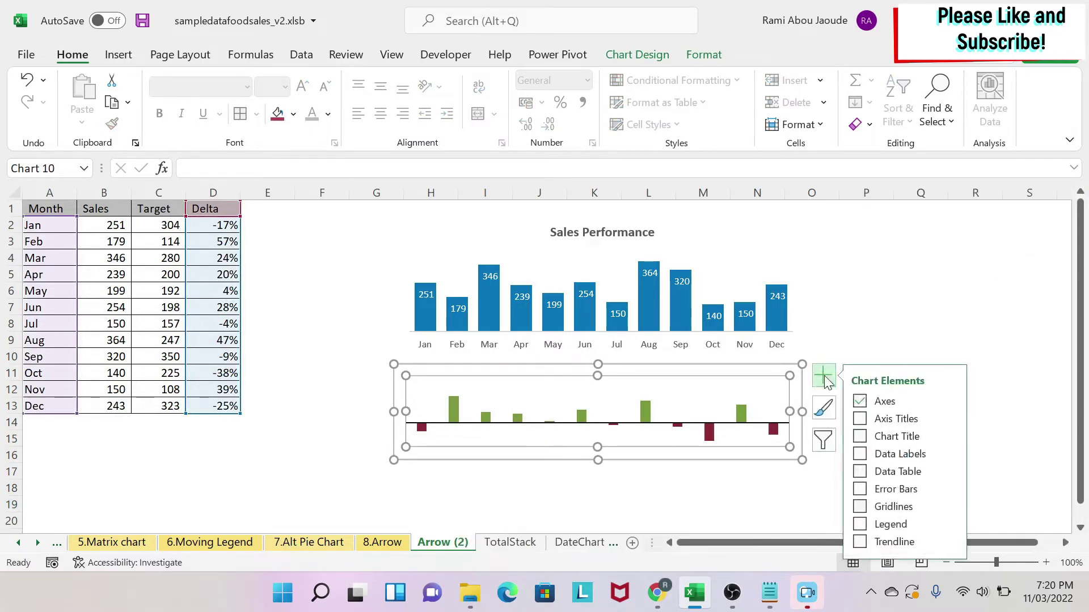
pyautogui.click(859, 454)
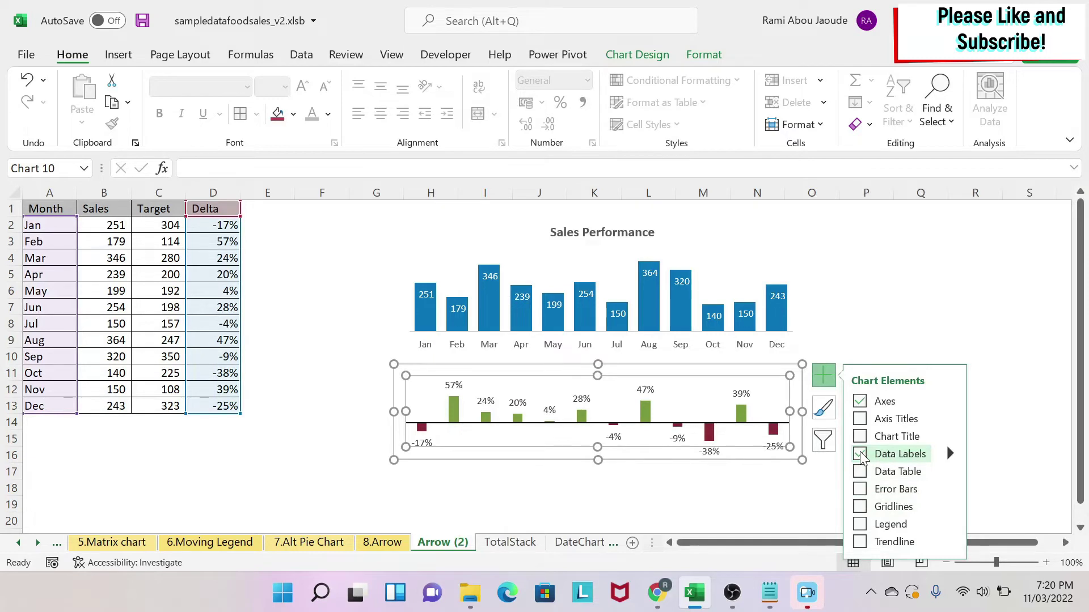
pyautogui.click(905, 305)
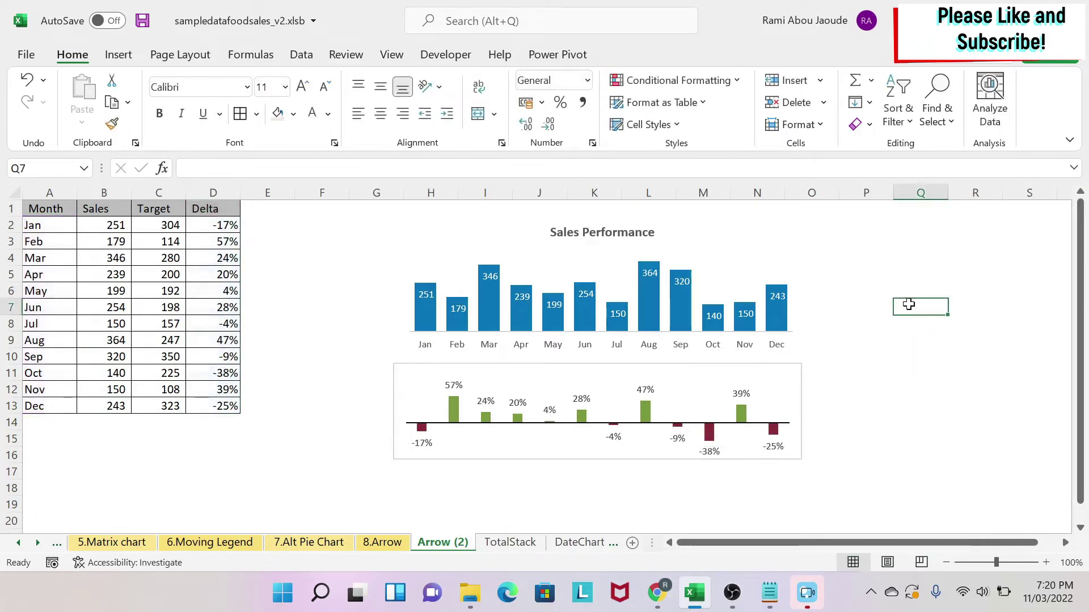
pyautogui.click(542, 367)
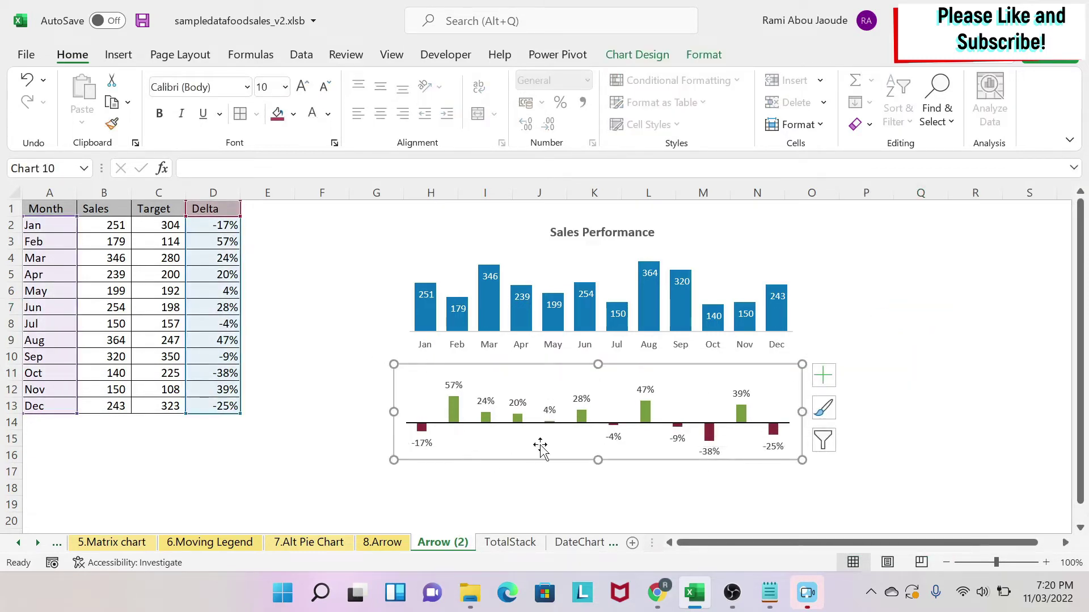
pyautogui.rightClick(669, 379)
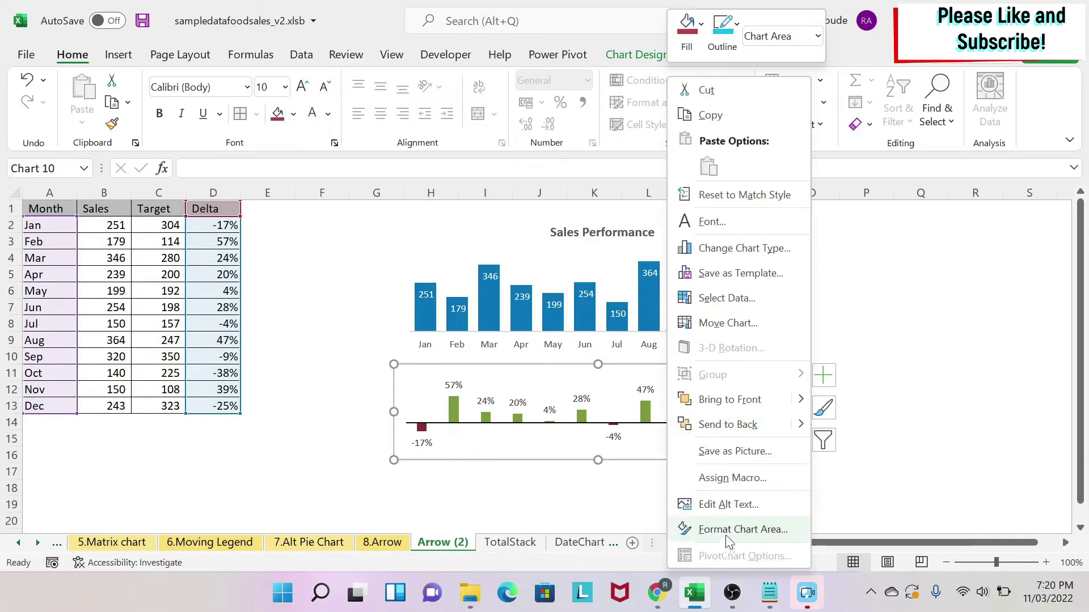
# - Give the lower Delta chart area No fill and No line so it blends beneath Sales Performance
pyautogui.click(741, 530)
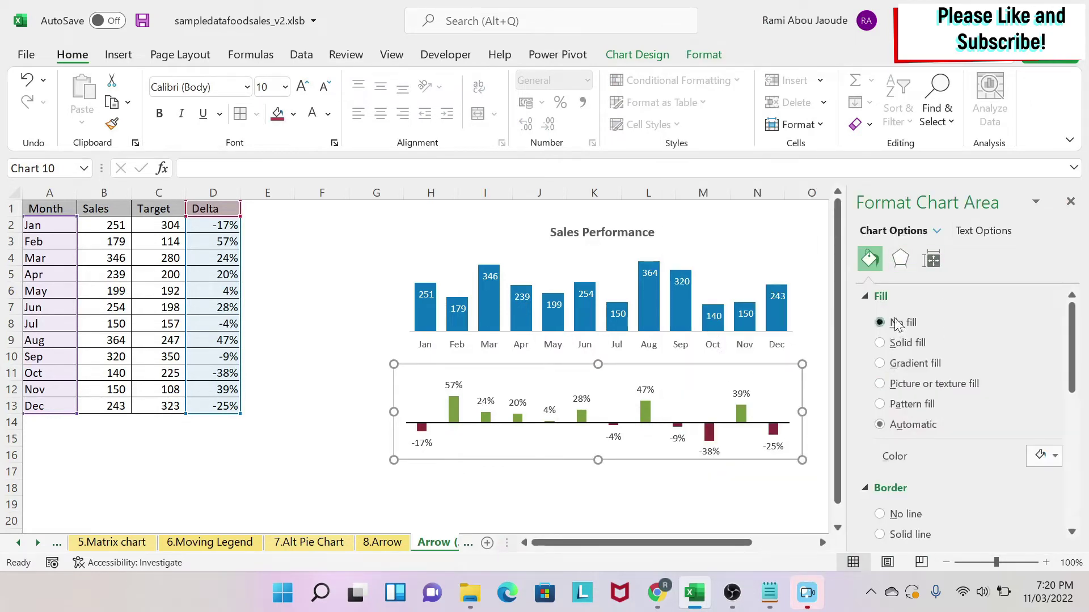
pyautogui.click(690, 506)
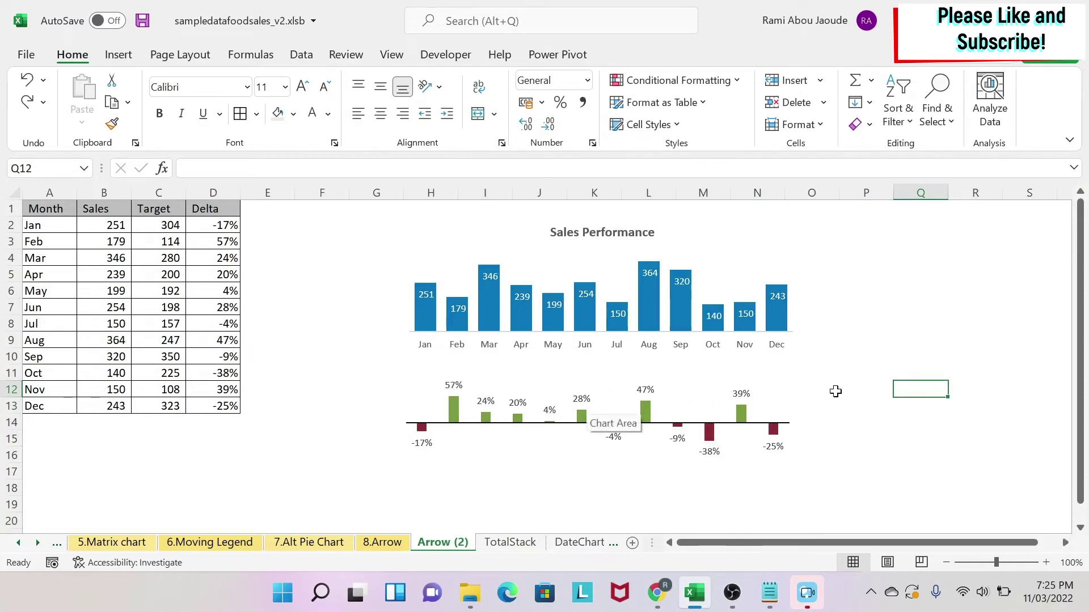
pyautogui.click(842, 390)
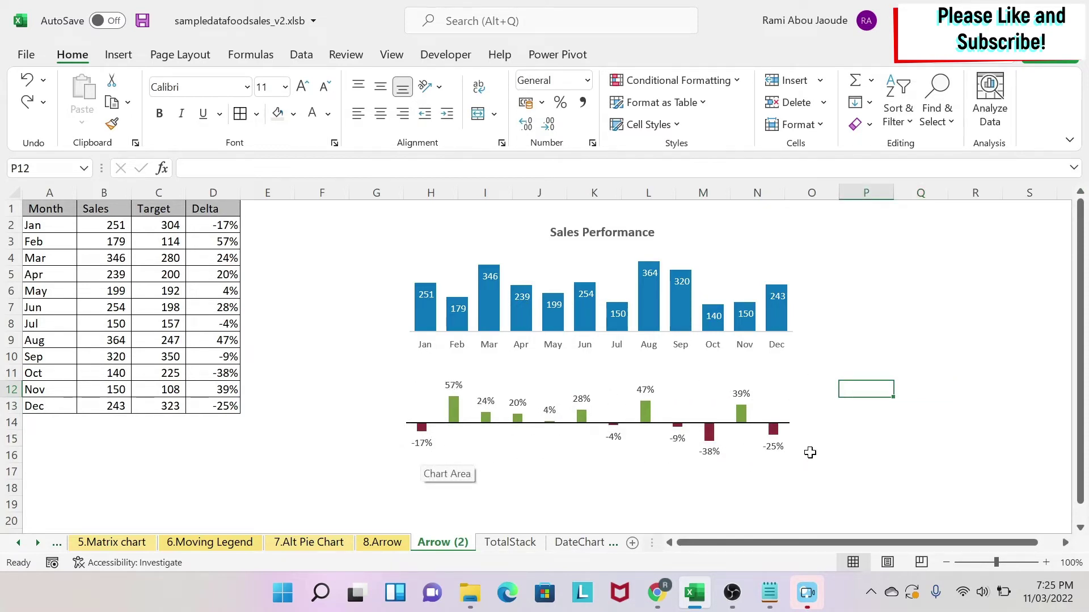
pyautogui.click(607, 395)
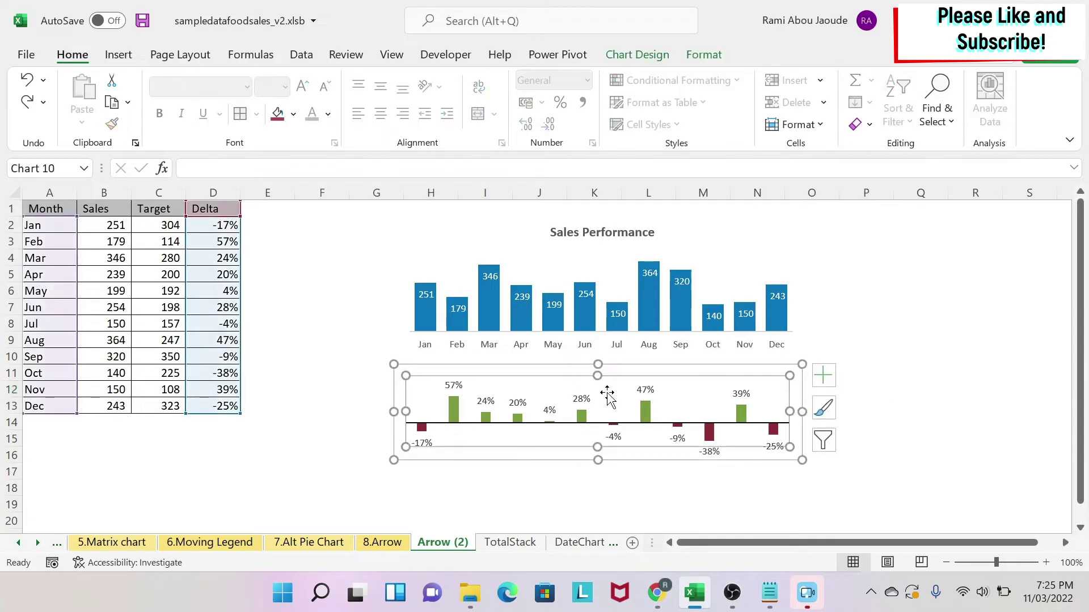
# - Select all the Delta data labels and bring up their Number format options
pyautogui.rightClick(607, 397)
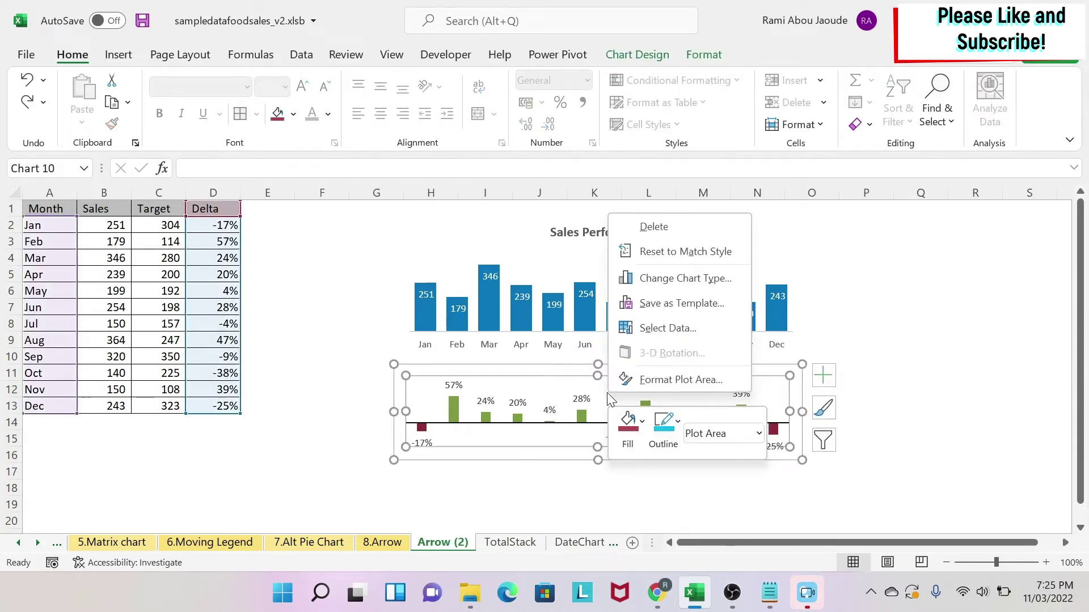
pyautogui.click(583, 400)
pyautogui.click(583, 400)
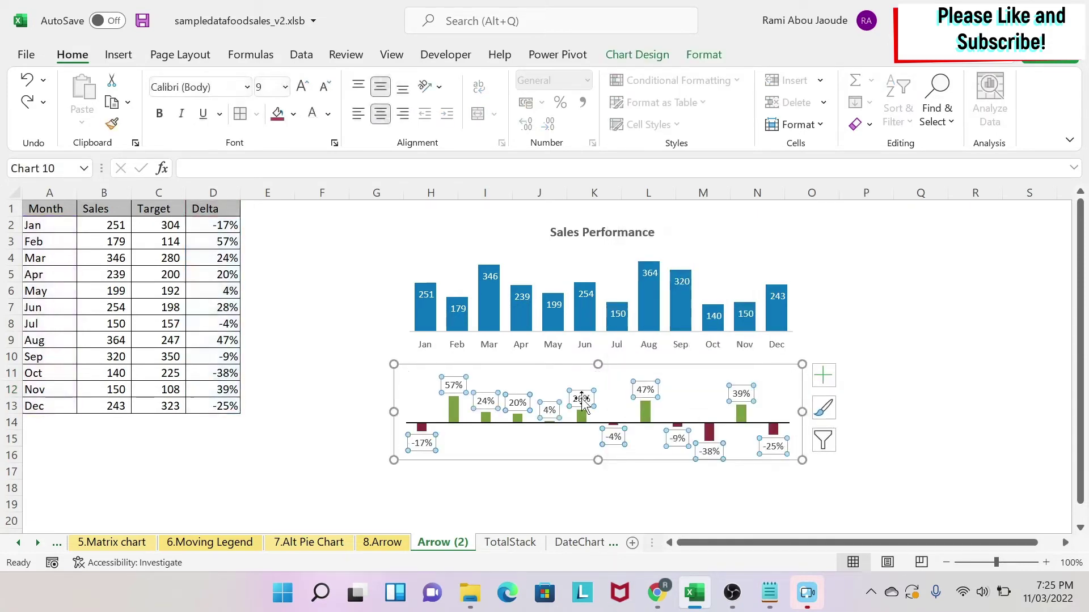
pyautogui.rightClick(582, 399)
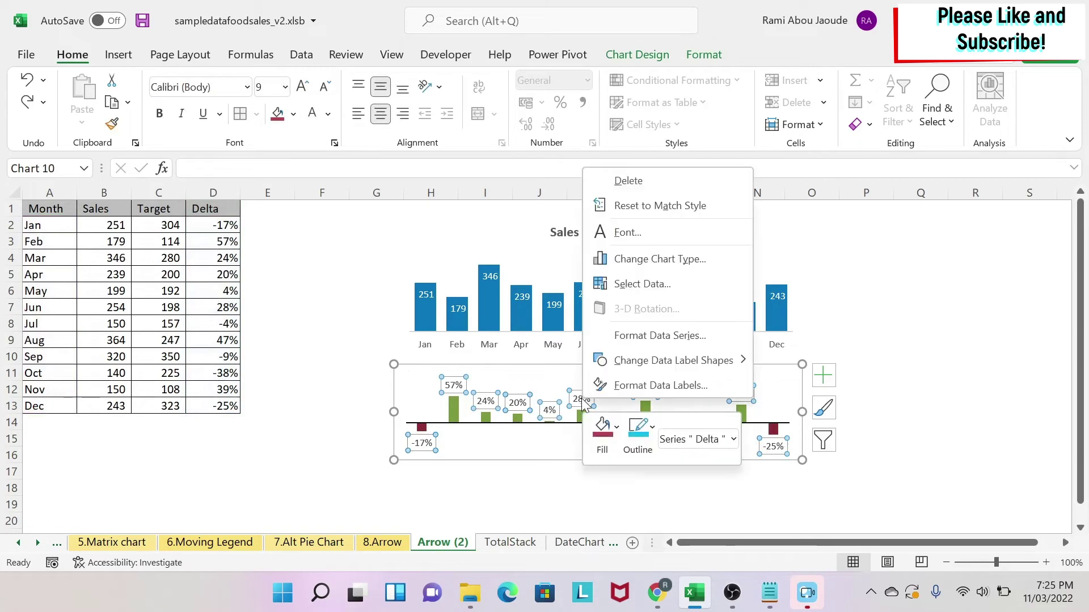
pyautogui.click(686, 390)
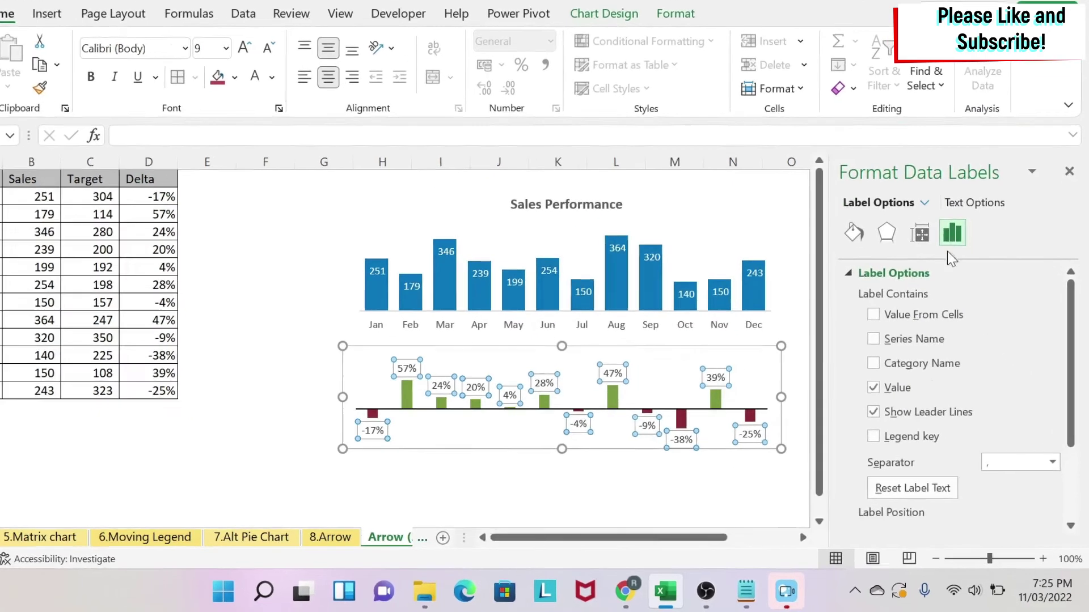
pyautogui.scroll(-3, 916, 493)
pyautogui.click(811, 504)
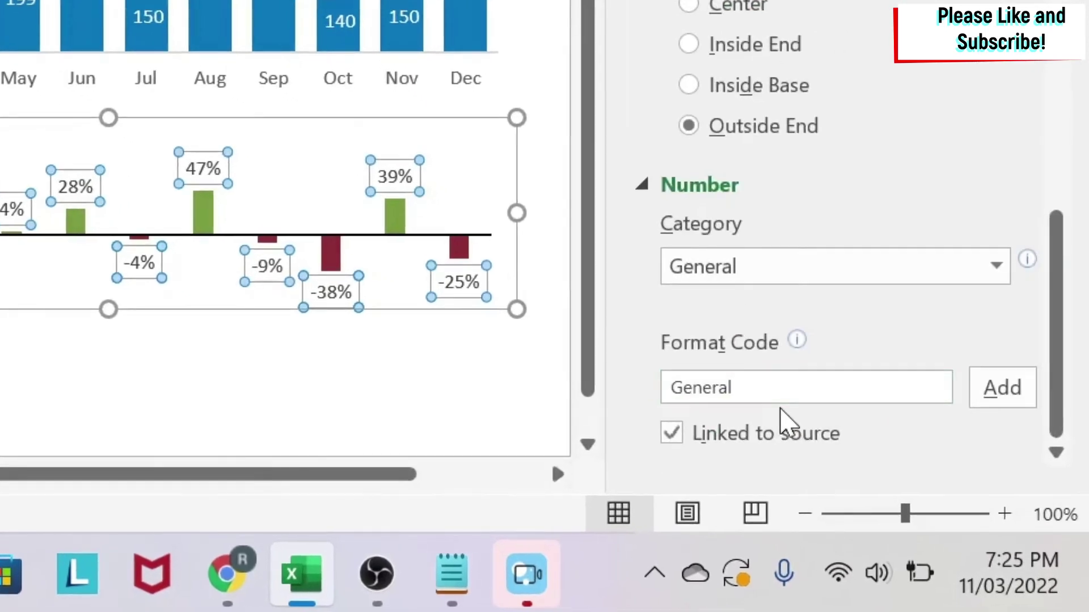
# - Replace the General format code with [Green]0%;[Red]0% and add it to the labels
pyautogui.doubleClick(744, 389)
pyautogui.press('BackSpace')
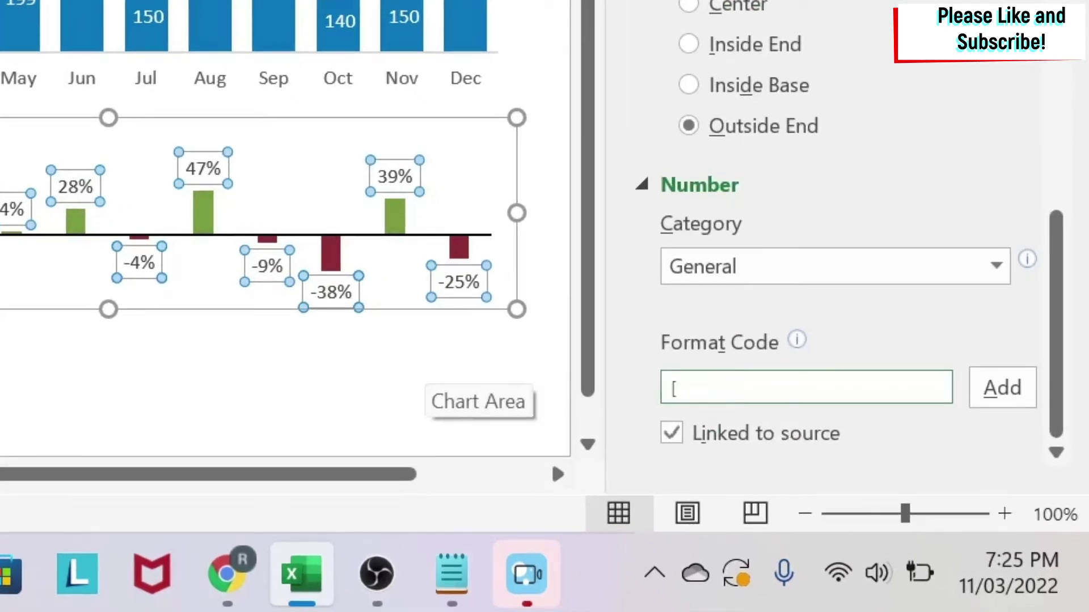
pyautogui.write('[Green')
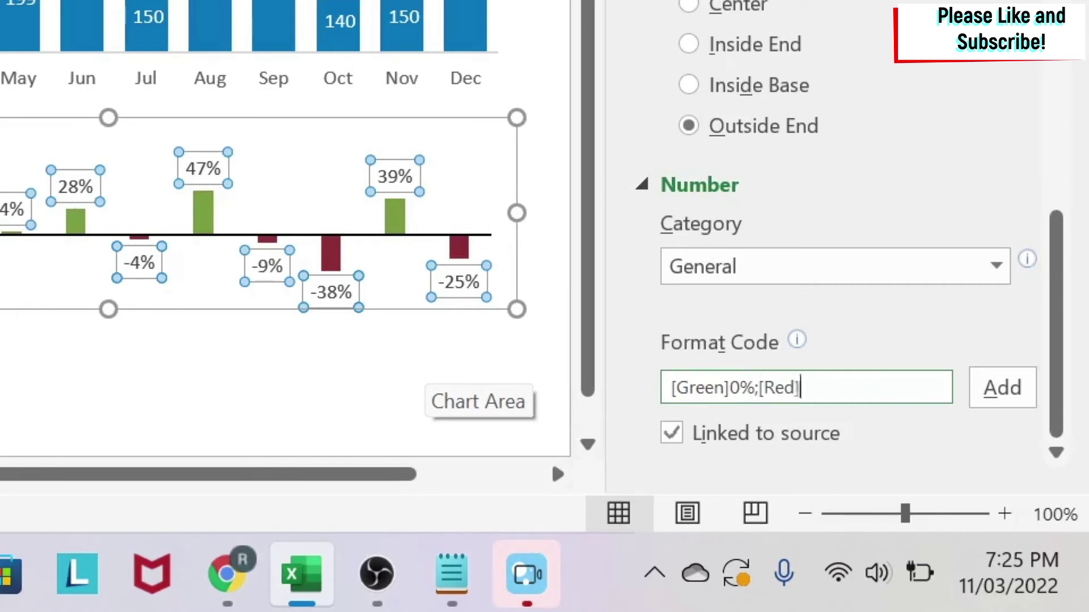
pyautogui.write('0%;')
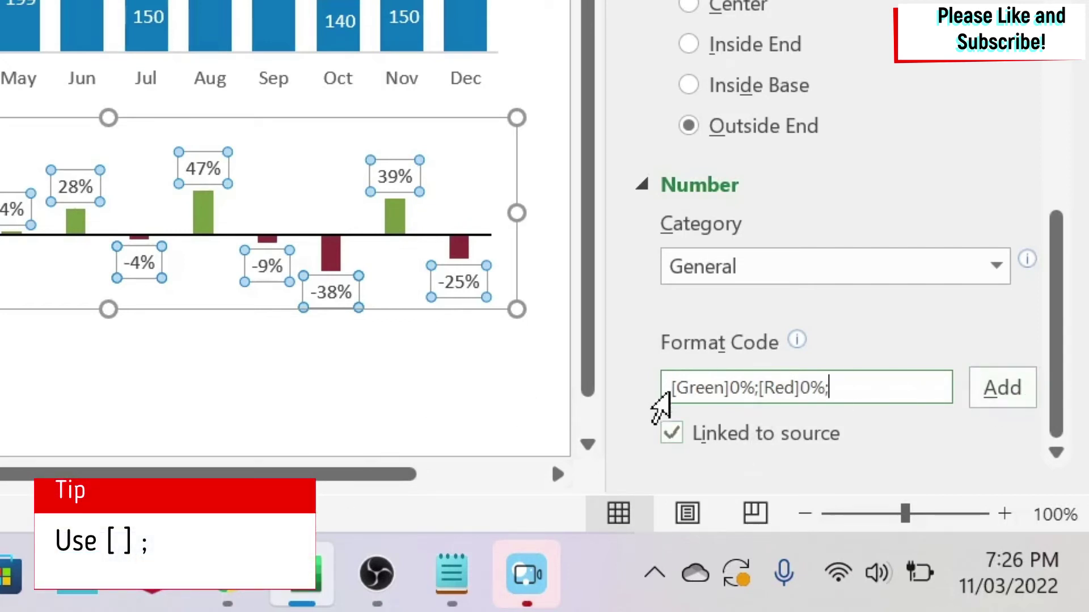
pyautogui.moveTo(757, 388); pyautogui.dragTo(666, 389)
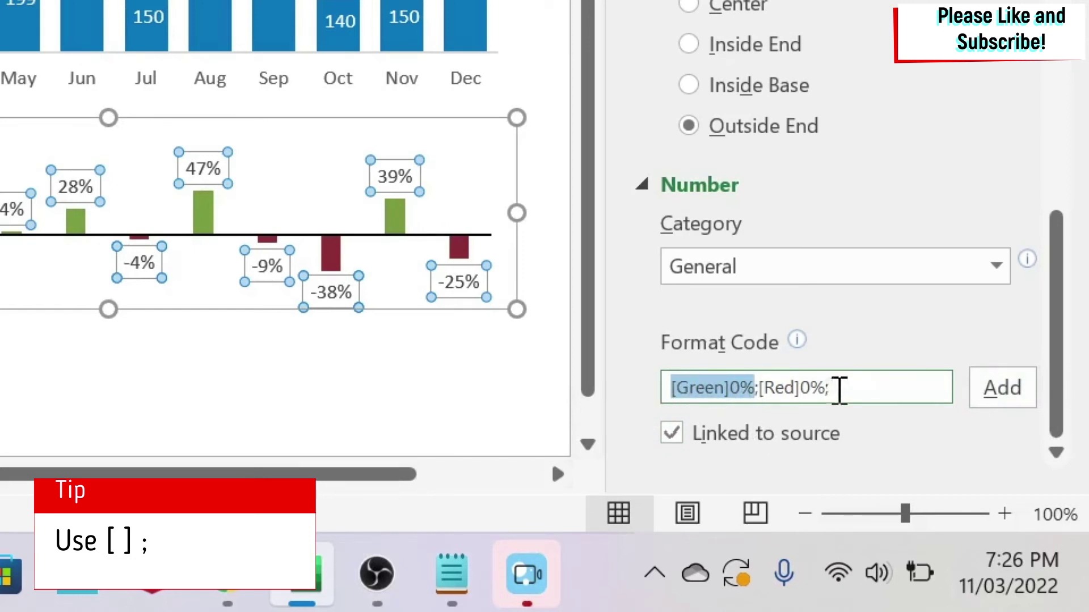
pyautogui.moveTo(839, 390); pyautogui.dragTo(764, 391)
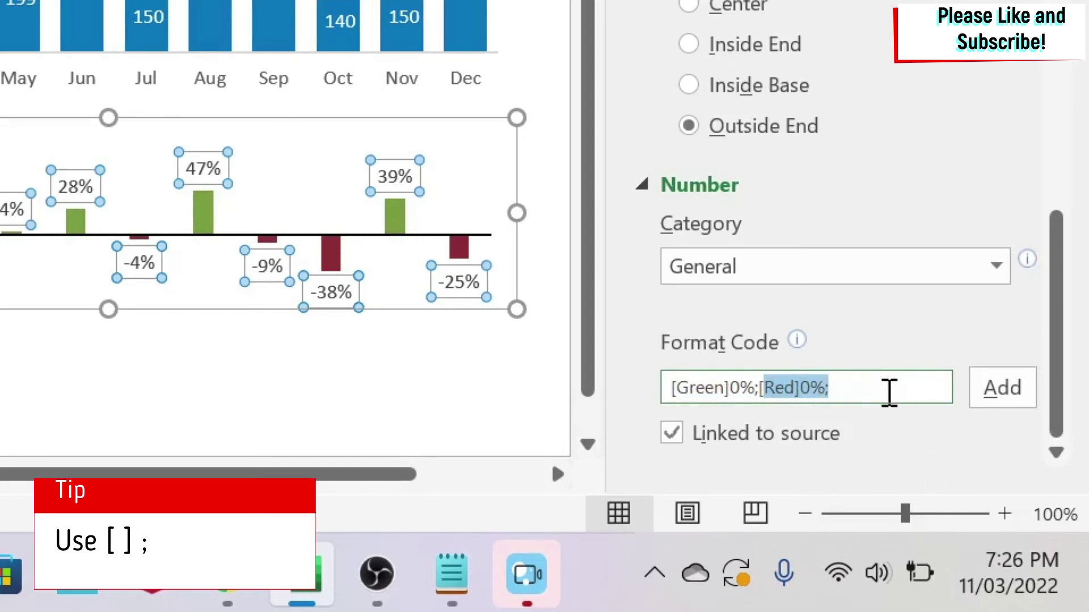
pyautogui.click(868, 379)
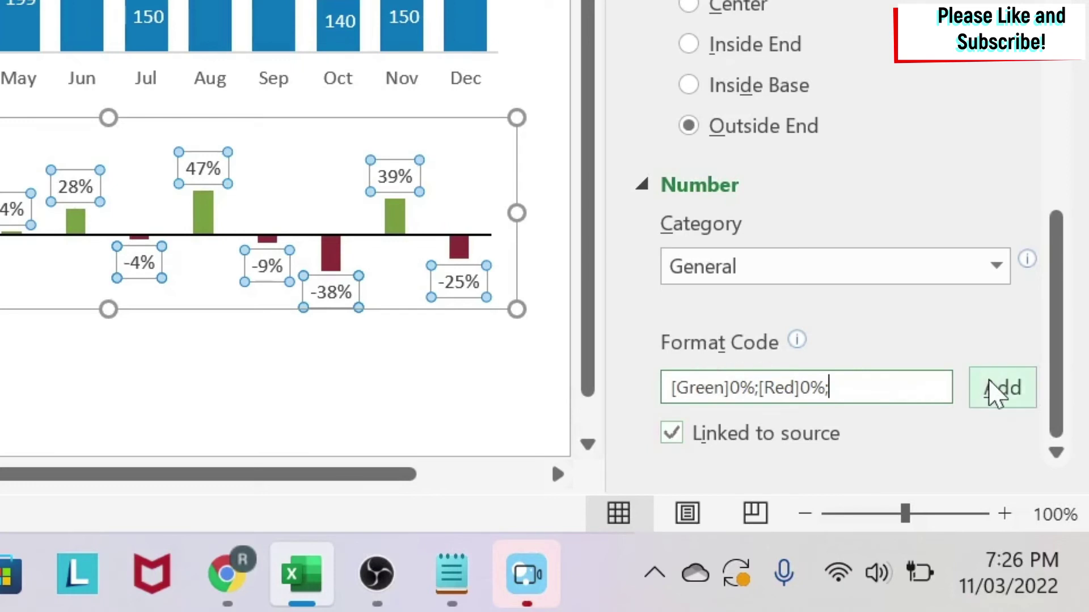
pyautogui.click(1012, 389)
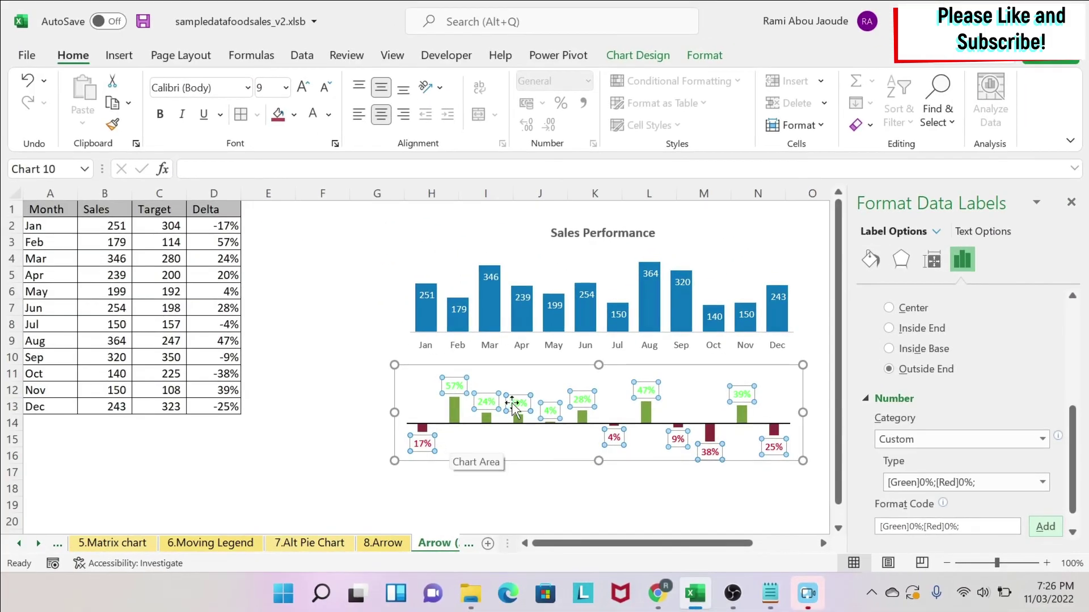
# - Search Google in Chrome for 'excel color code'
pyautogui.click(538, 481)
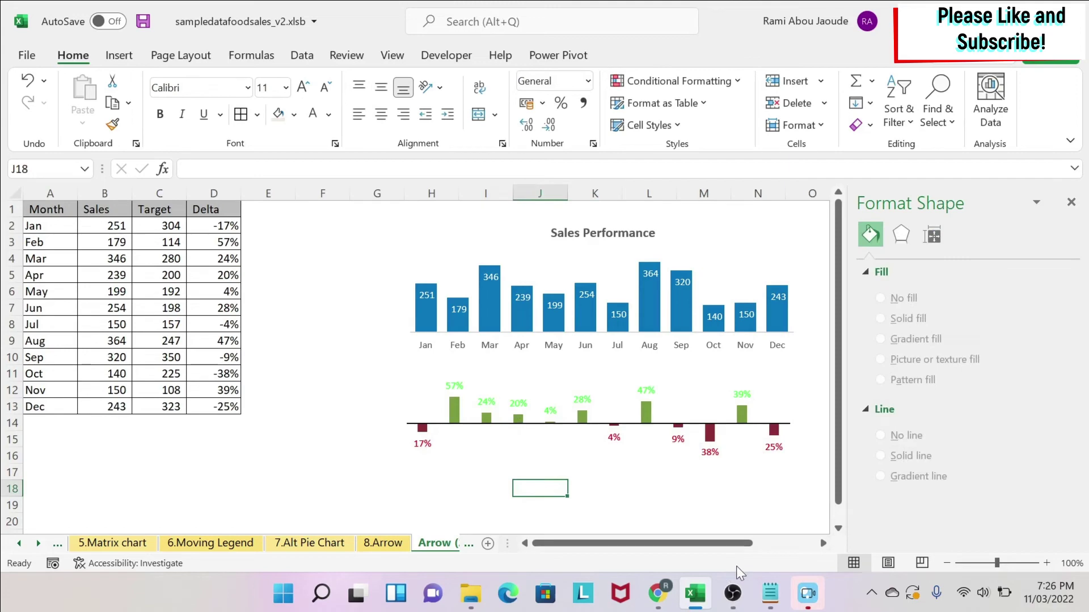
pyautogui.moveTo(666, 592)
pyautogui.click(744, 511)
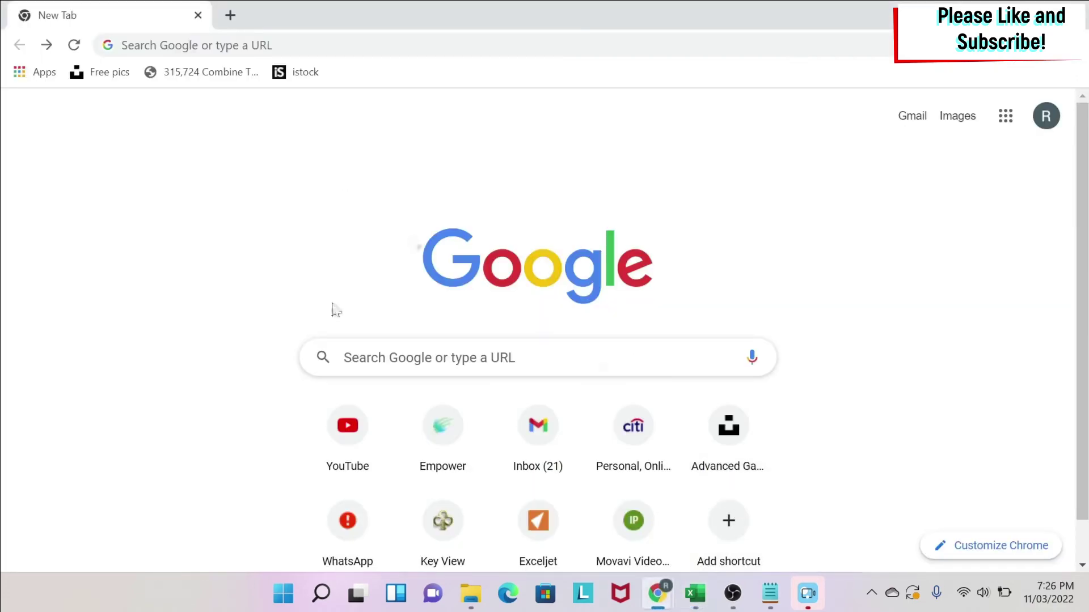
pyautogui.click(248, 44)
pyautogui.write('excel ')
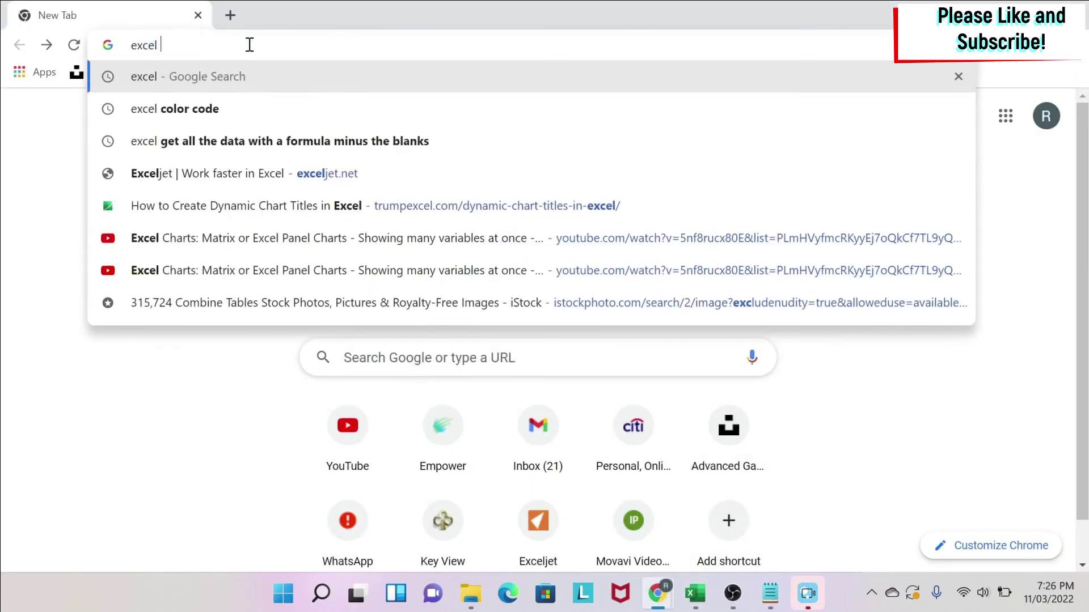
pyautogui.write('color c')
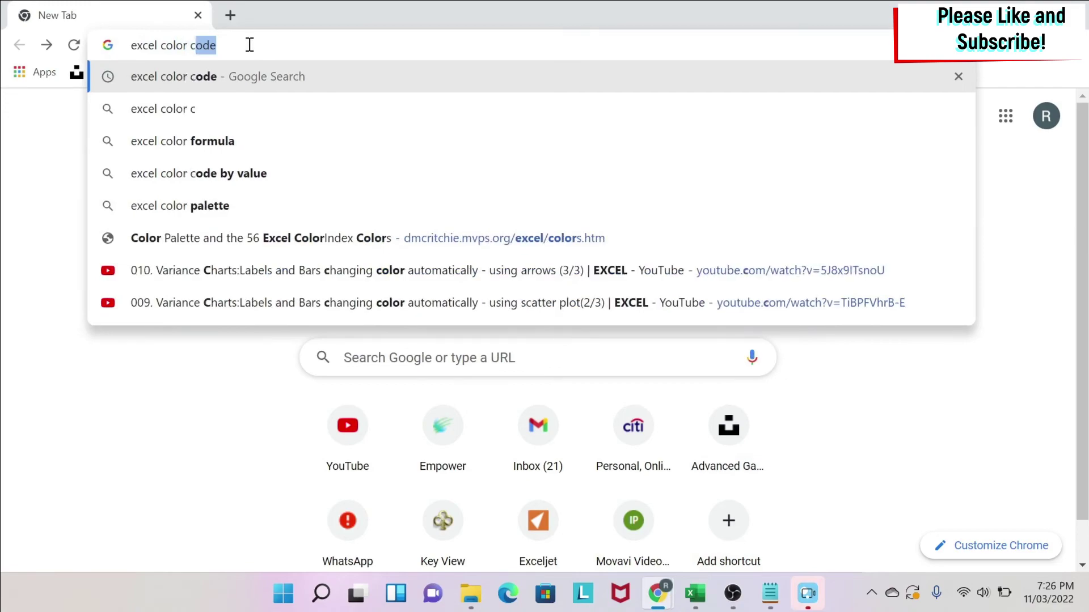
pyautogui.press('Return')
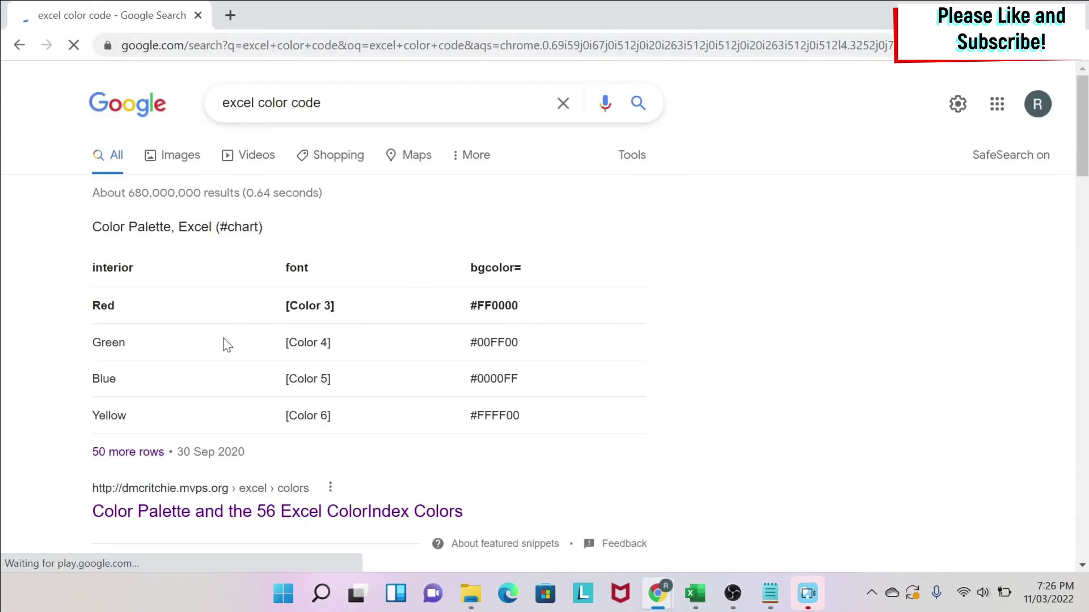
# - Open the 56 Excel ColorIndex Colors page and locate the Color 9 and Color 10 shades
pyautogui.scroll(-3, 292, 352)
pyautogui.click(292, 342)
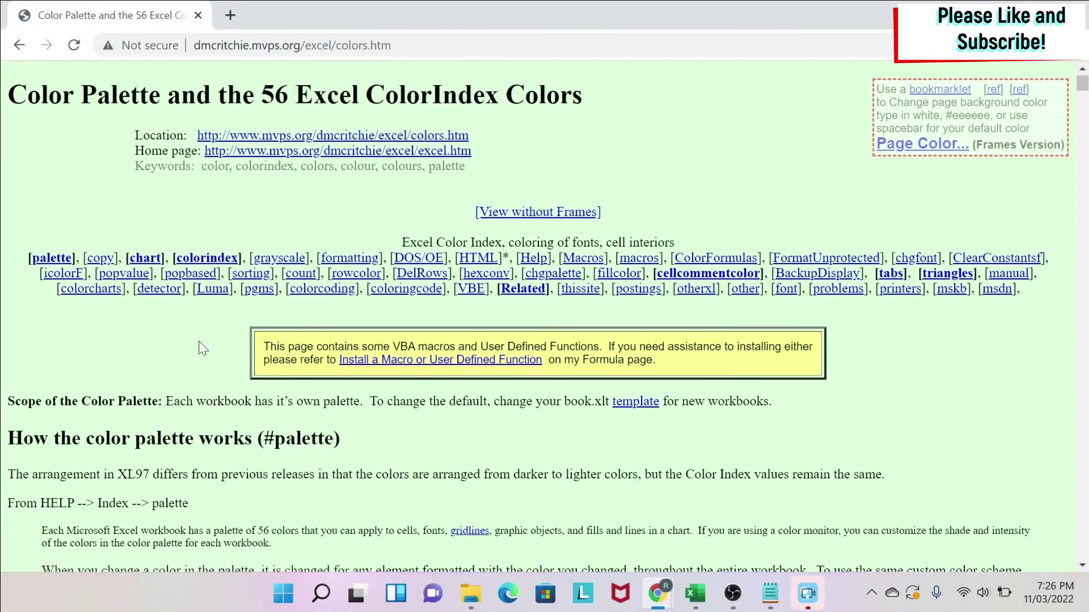
pyautogui.scroll(-10, 203, 348)
pyautogui.scroll(-10, 203, 348)
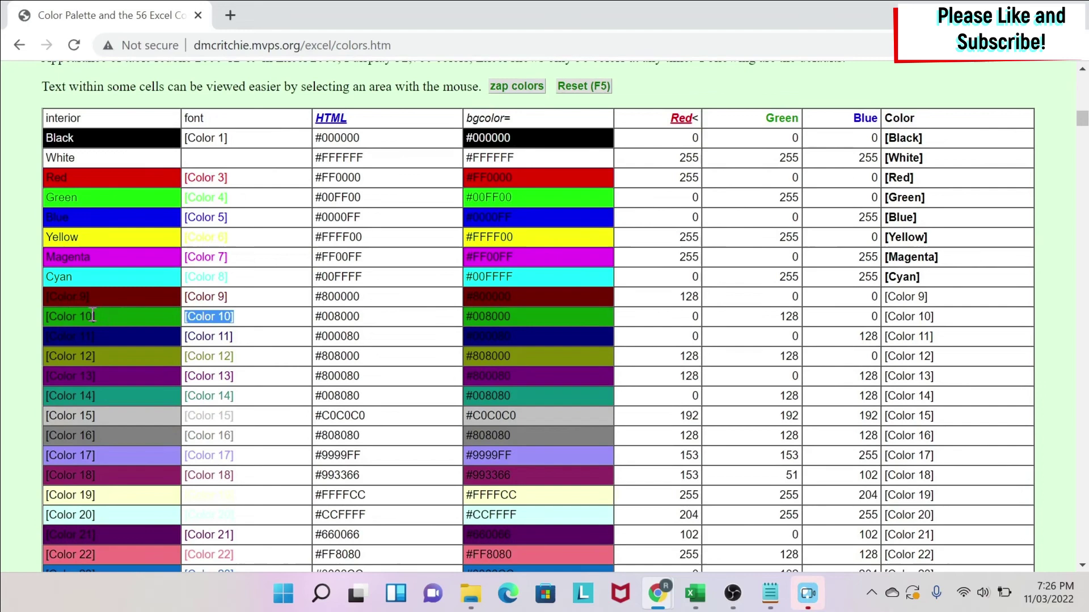
pyautogui.moveTo(225, 298); pyautogui.dragTo(194, 293)
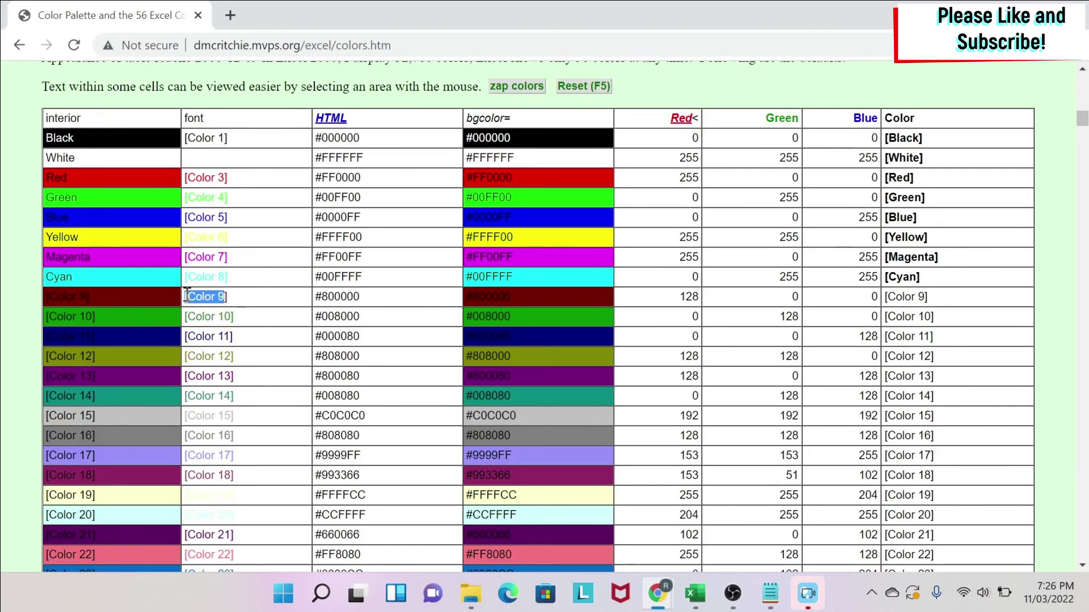
pyautogui.click(689, 590)
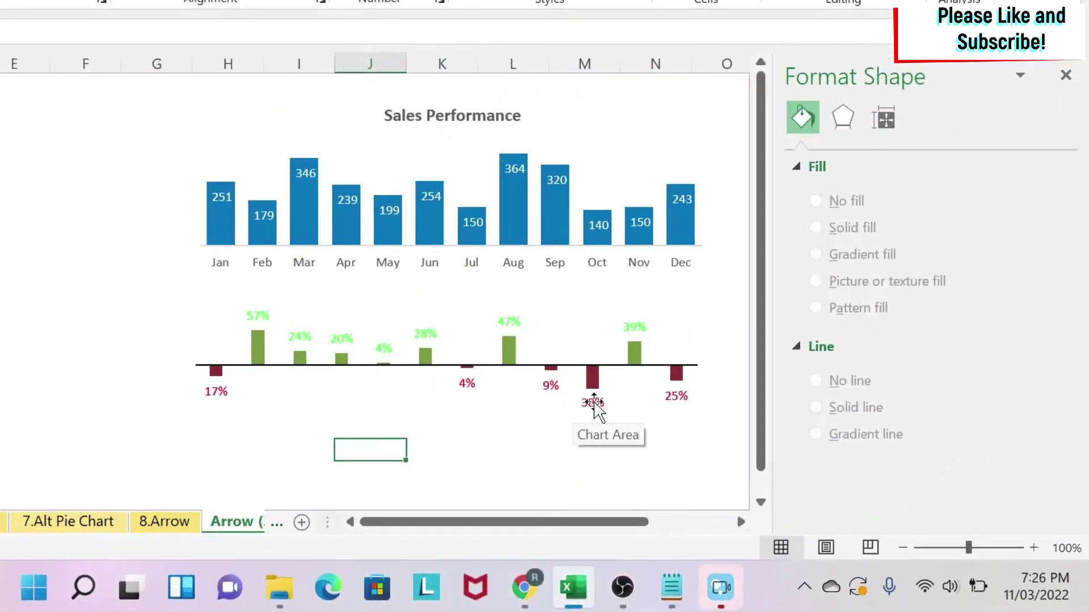
# - Change the Delta labels' format code to [Color10]0%;[Color9]0%; and close the Format pane
pyautogui.click(594, 403)
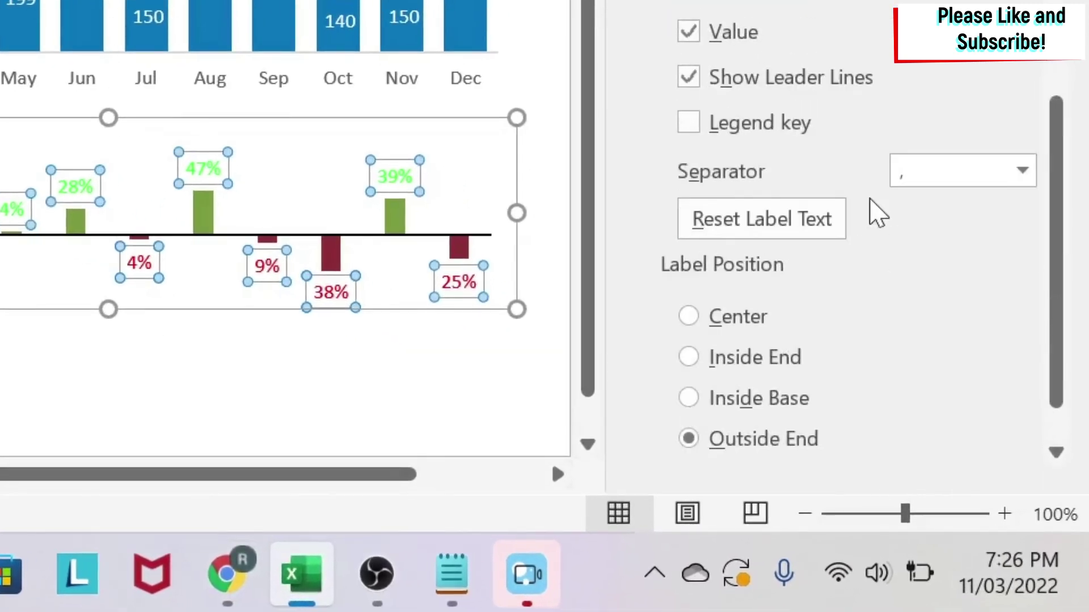
pyautogui.scroll(-1, 952, 351)
pyautogui.click(719, 453)
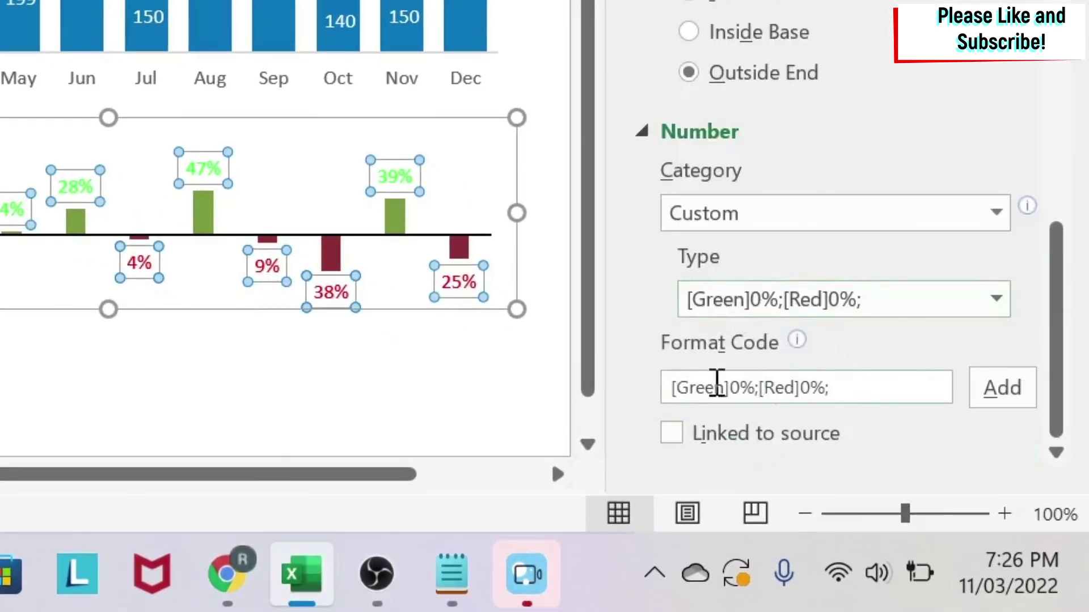
pyautogui.doubleClick(713, 390)
pyautogui.write('Color')
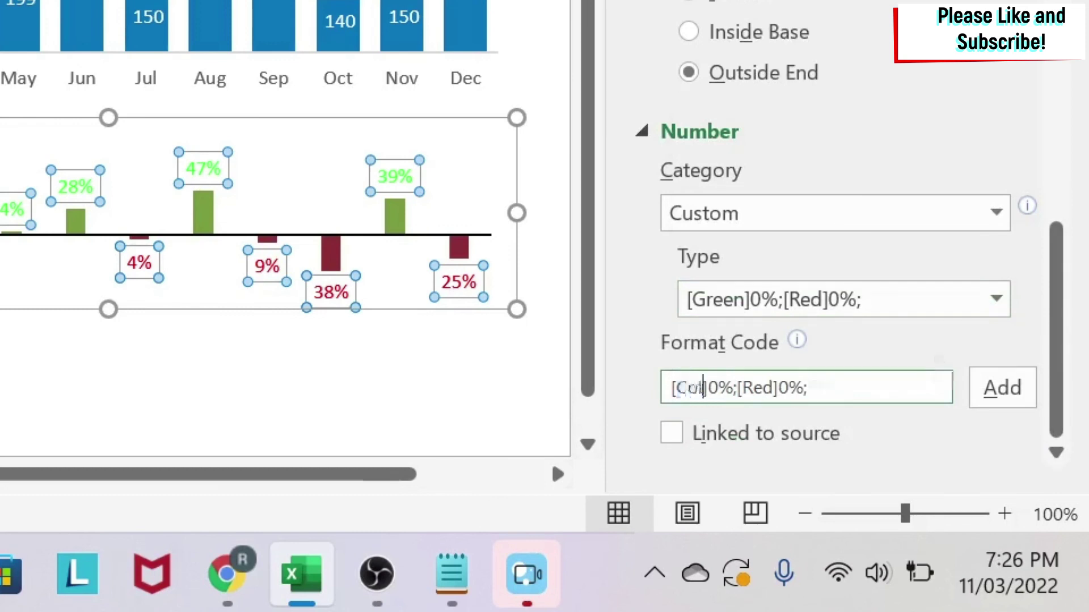
pyautogui.write('10')
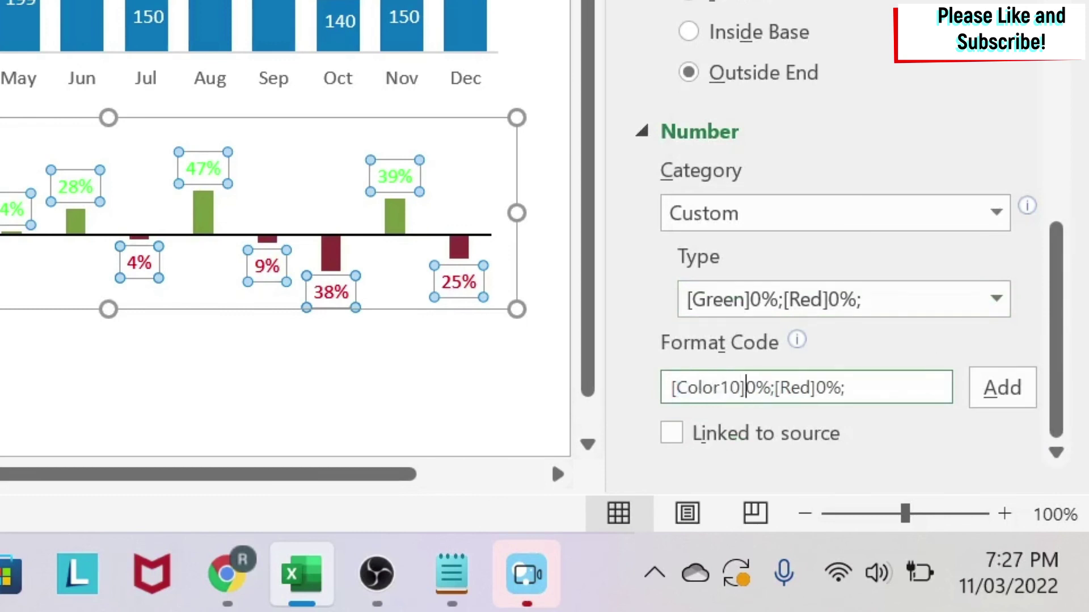
pyautogui.moveTo(780, 388); pyautogui.dragTo(812, 388)
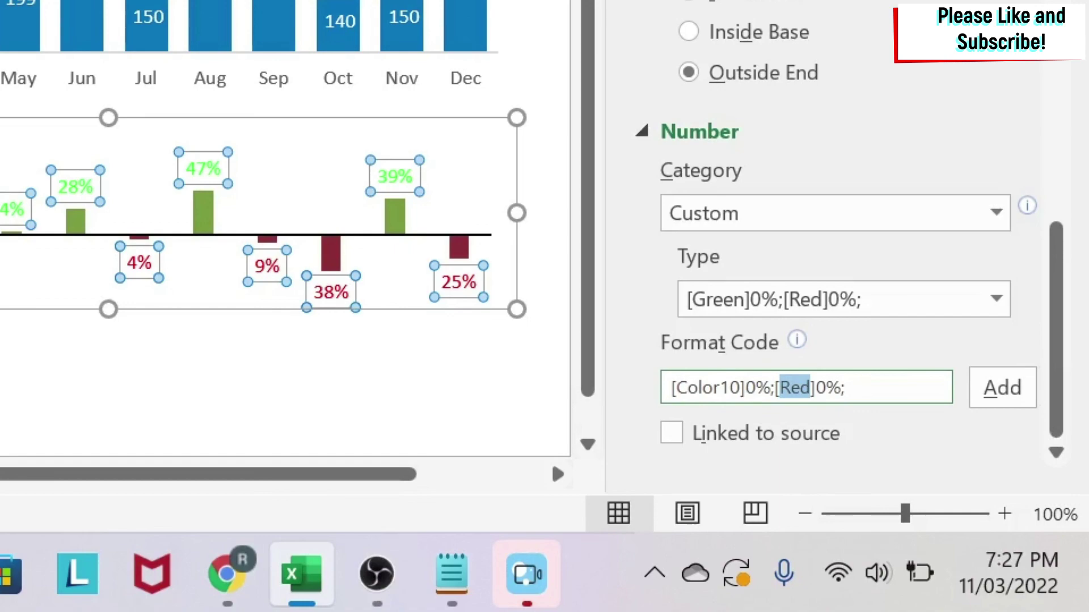
pyautogui.write('Color9')
pyautogui.click(993, 387)
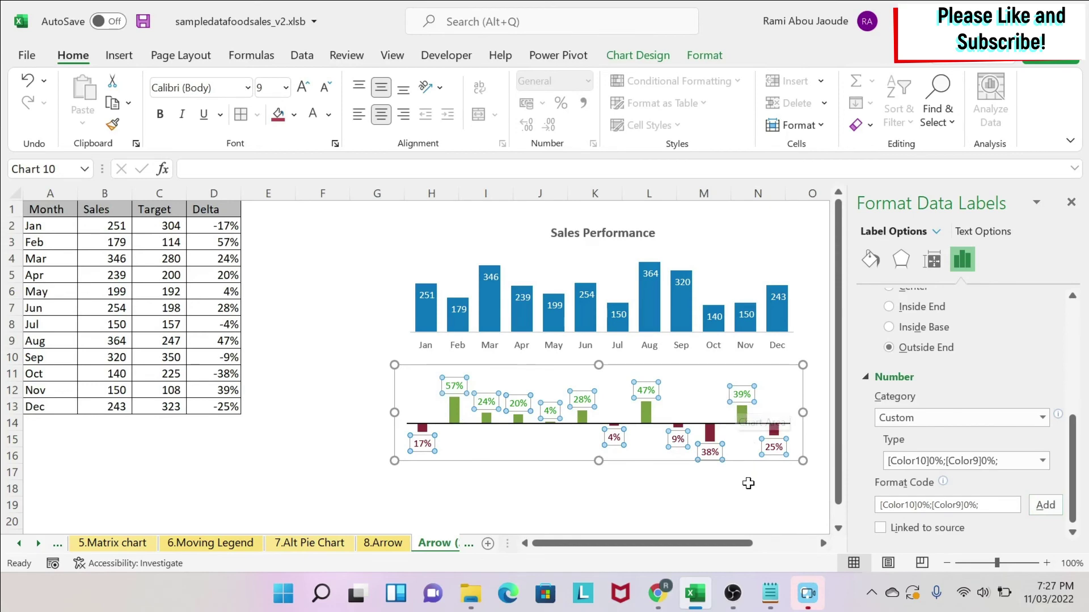
pyautogui.click(731, 478)
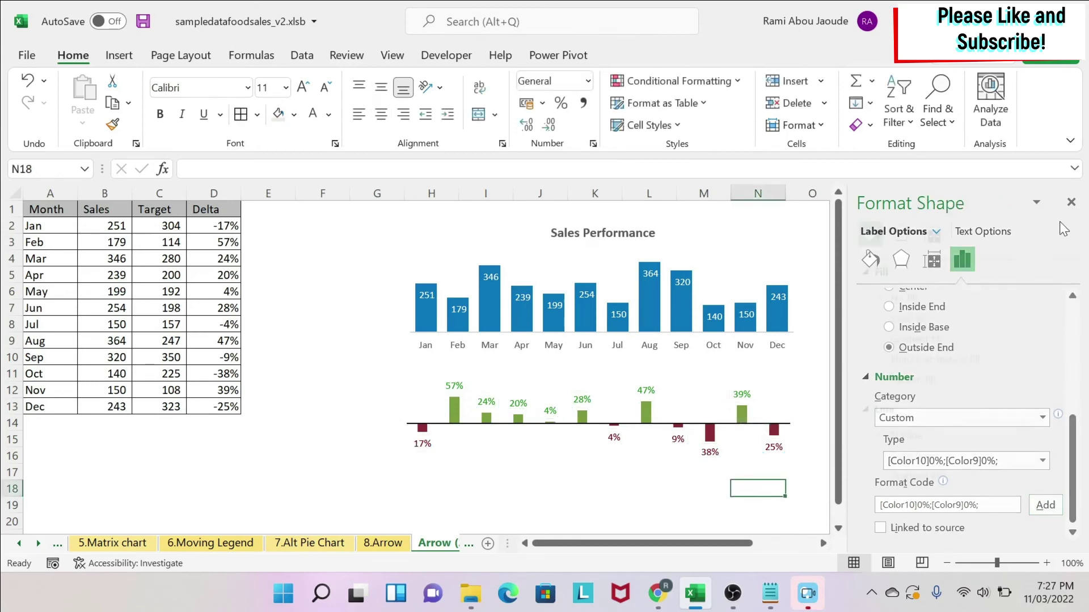
pyautogui.click(1070, 168)
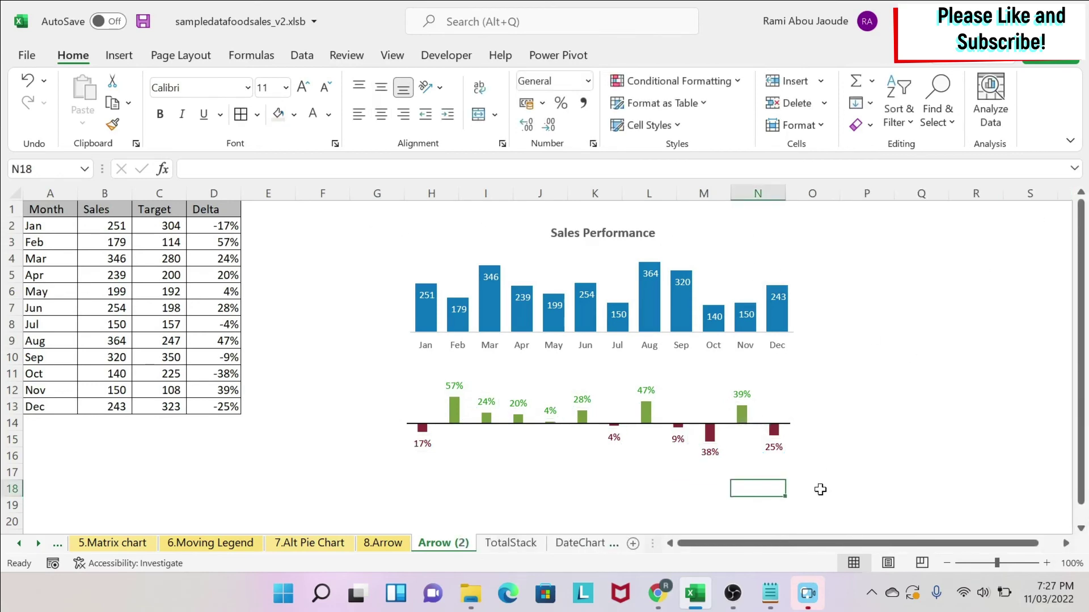